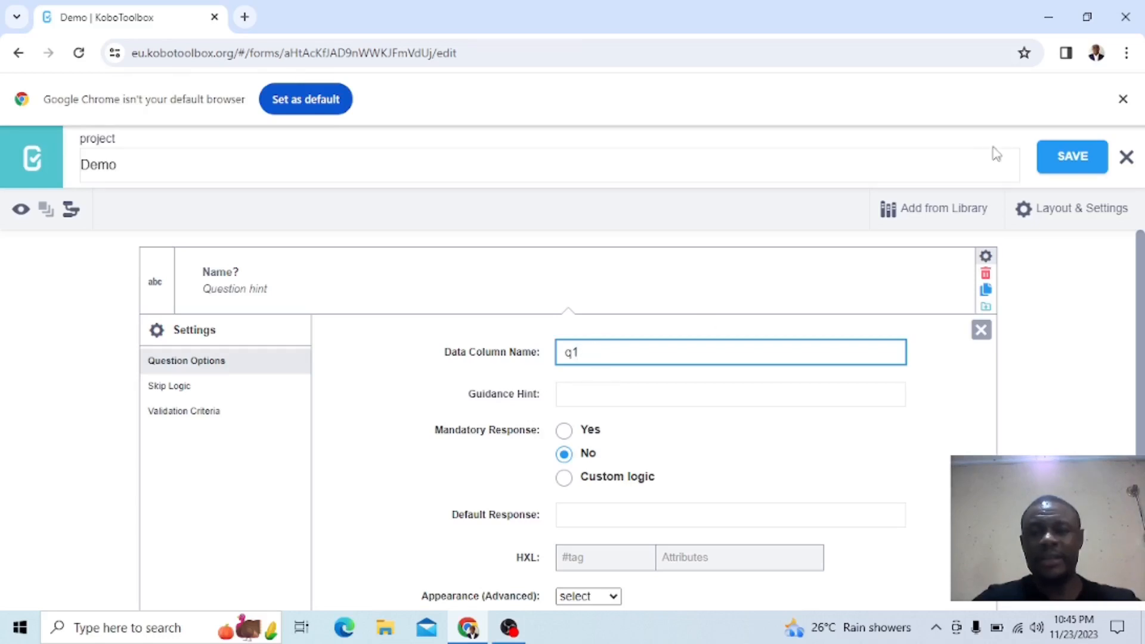
# Save the form, check the data column name of the Name? question, and close its settings
pyautogui.click(1067, 166)
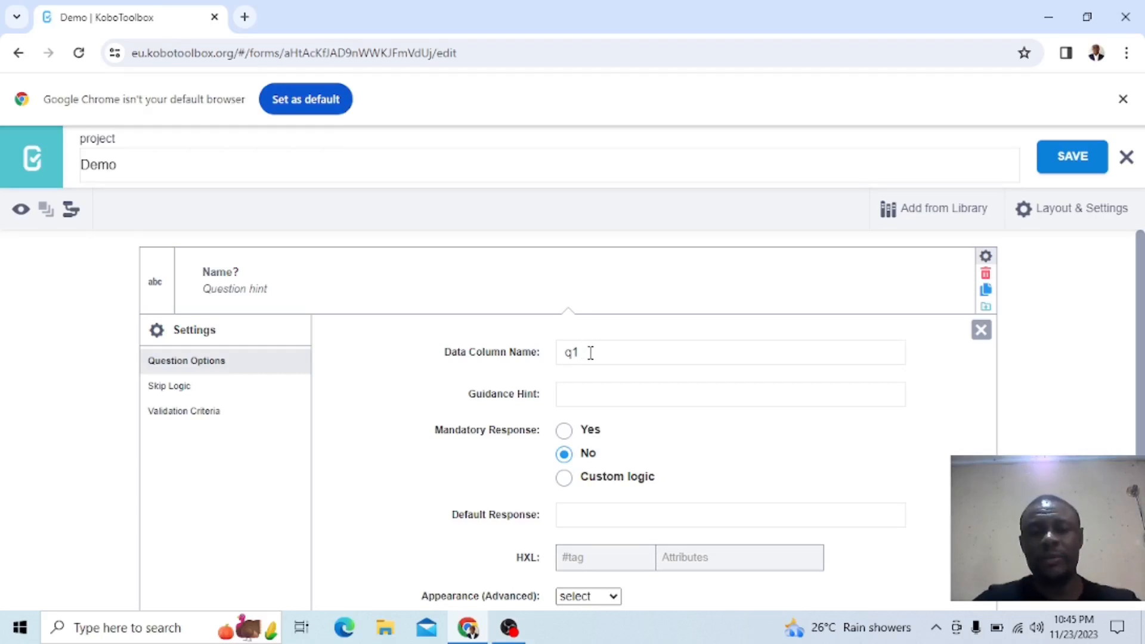
pyautogui.click(591, 353)
pyautogui.moveTo(590, 354); pyautogui.dragTo(563, 353)
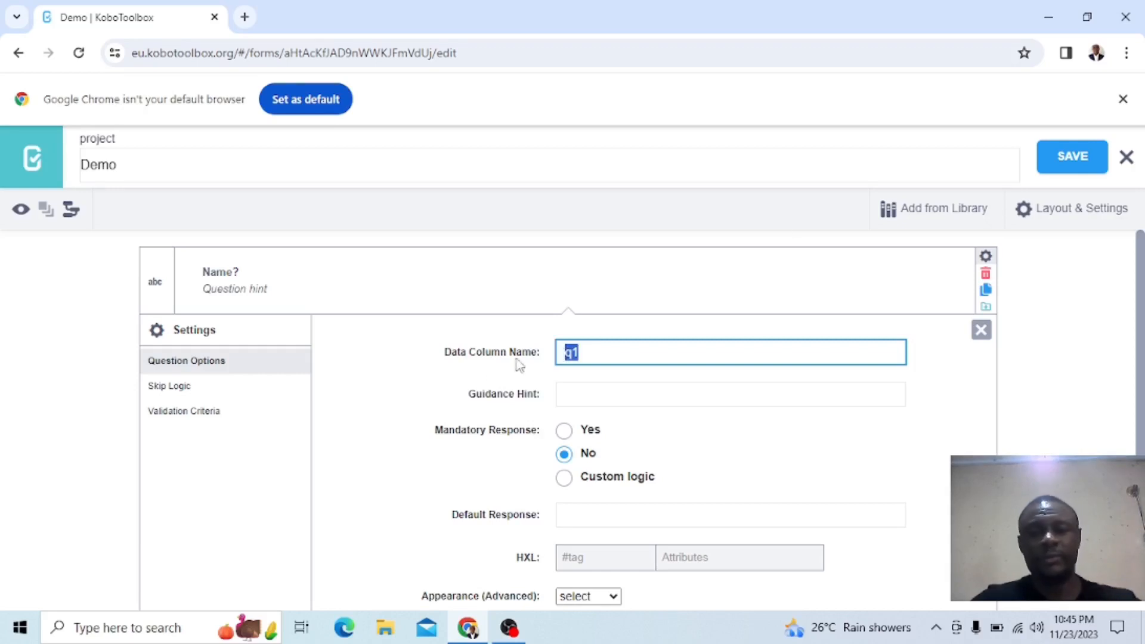
pyautogui.click(980, 333)
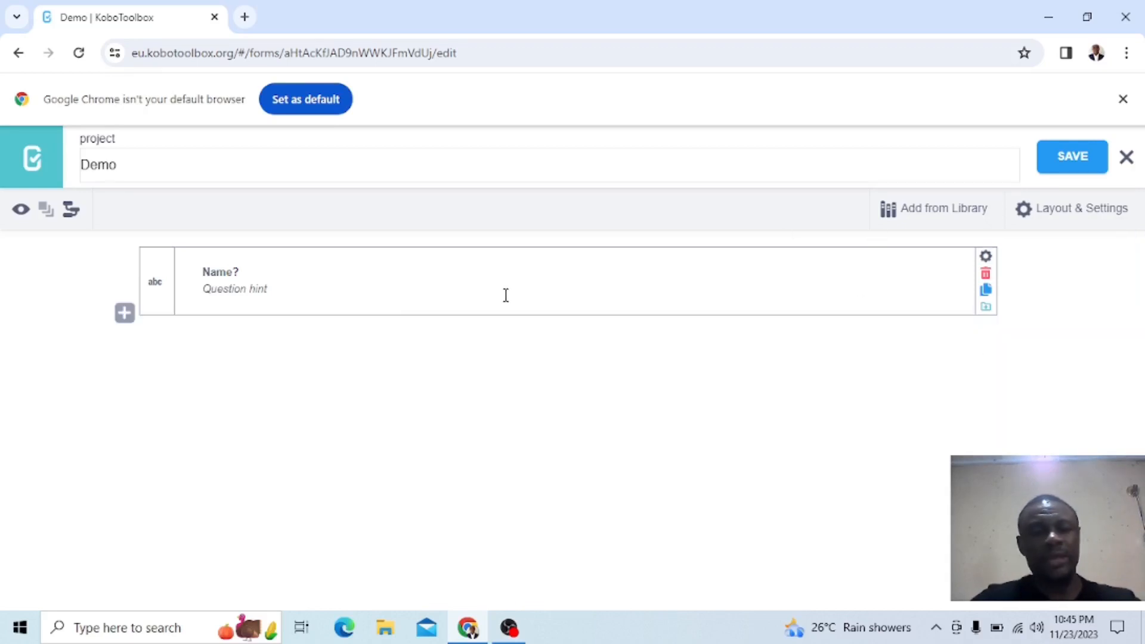
# Start a new question below Name? with the text "Age" and put the reference ${q1} in front of it
pyautogui.click(124, 314)
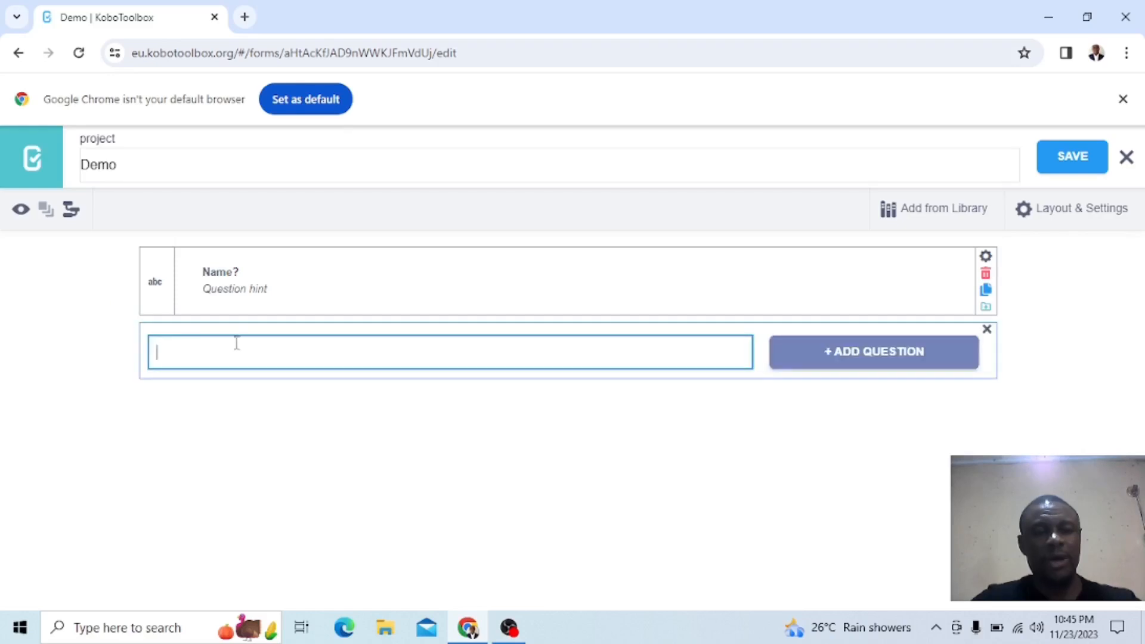
pyautogui.write('Age')
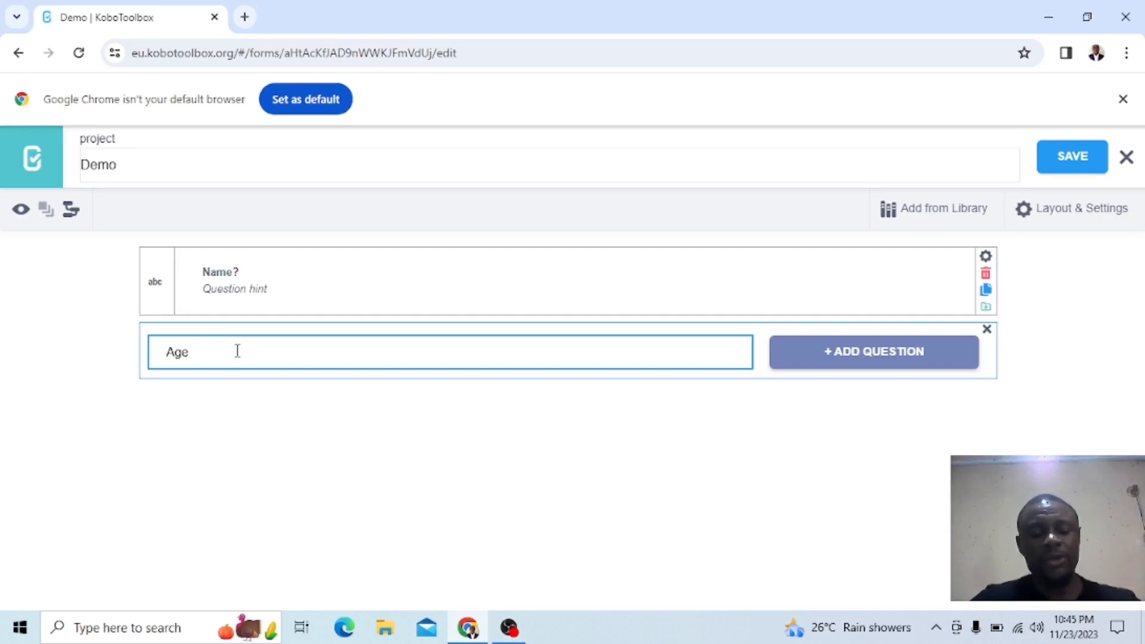
pyautogui.write('$')
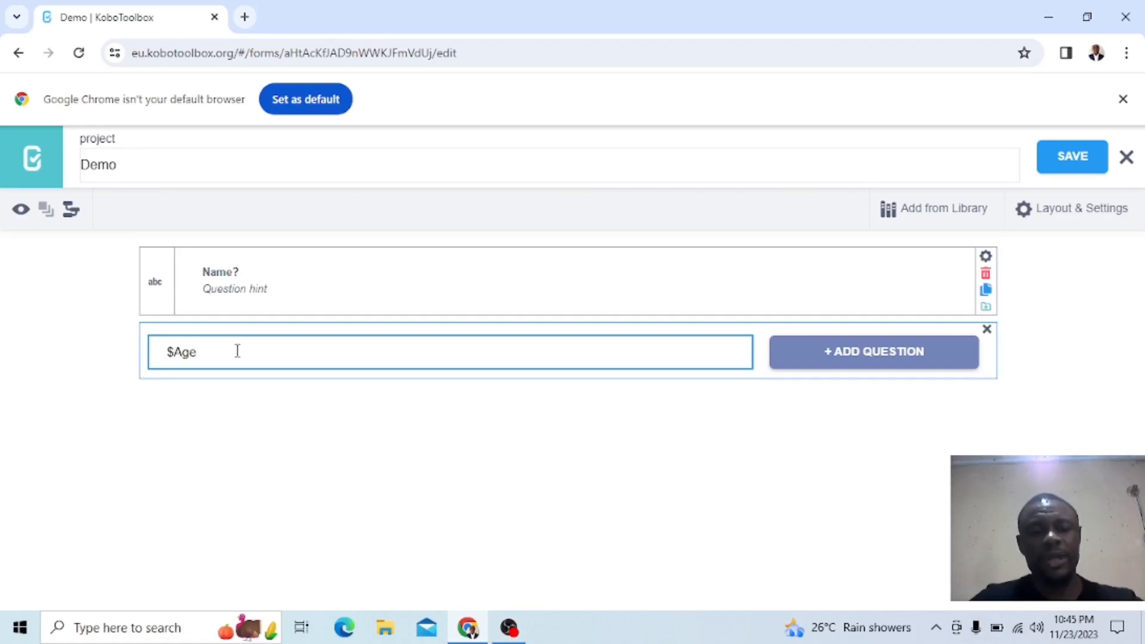
pyautogui.write('{')
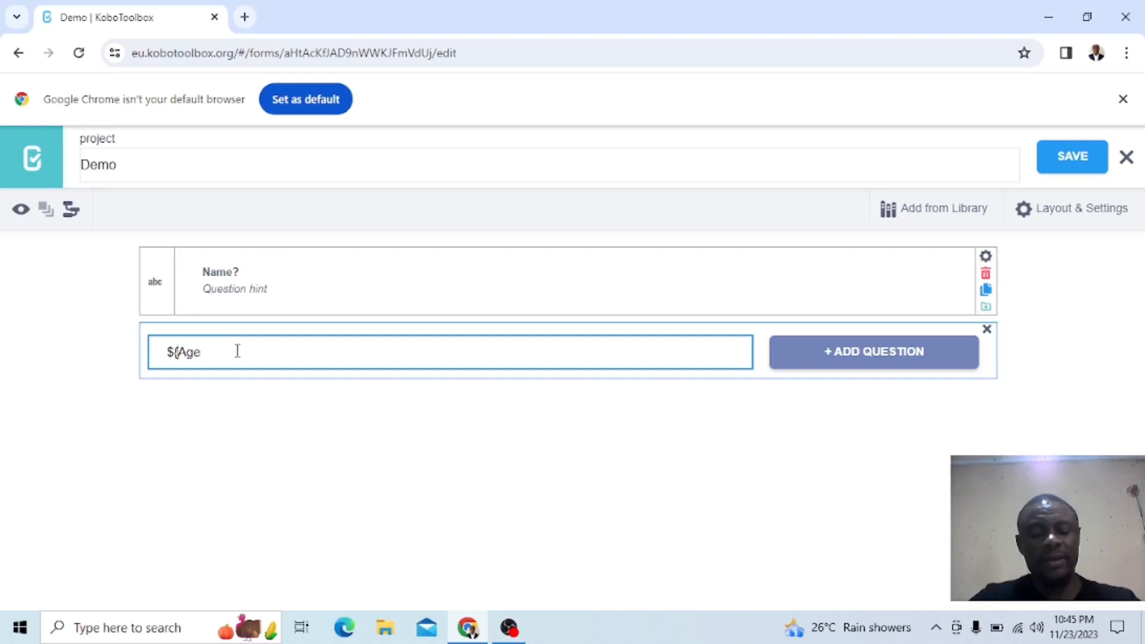
pyautogui.write('q1')
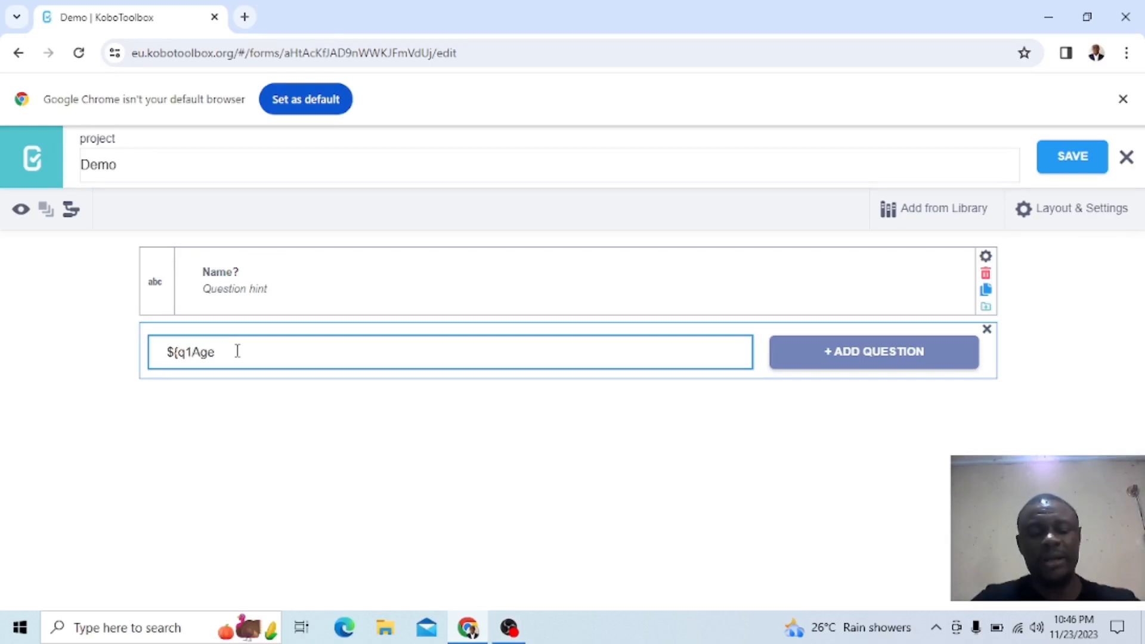
pyautogui.write('}')
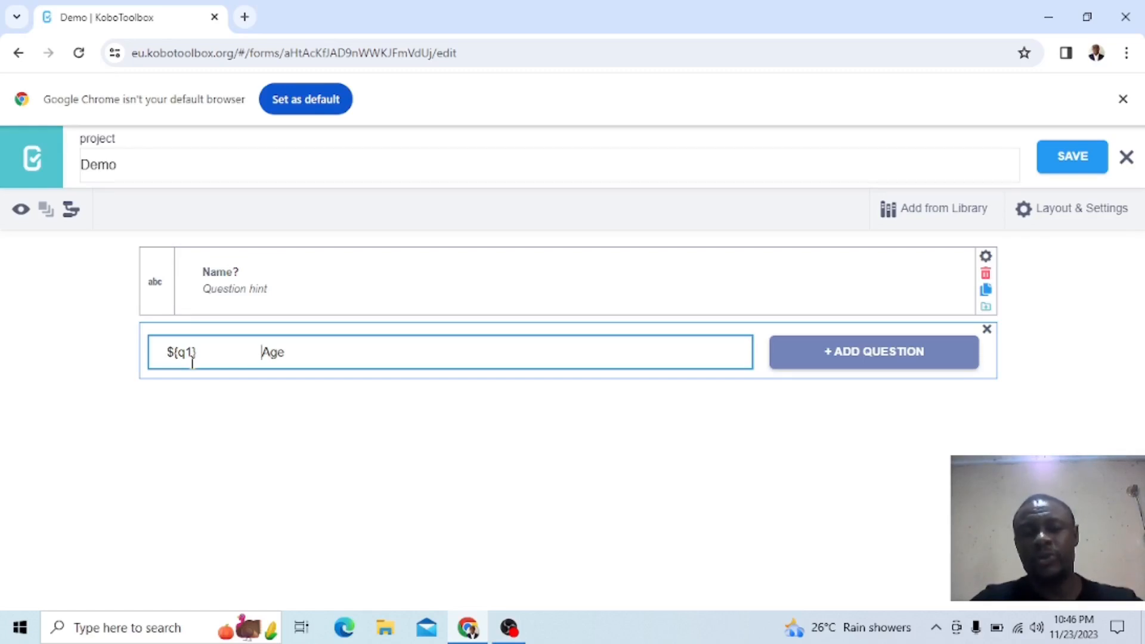
pyautogui.press('F10')
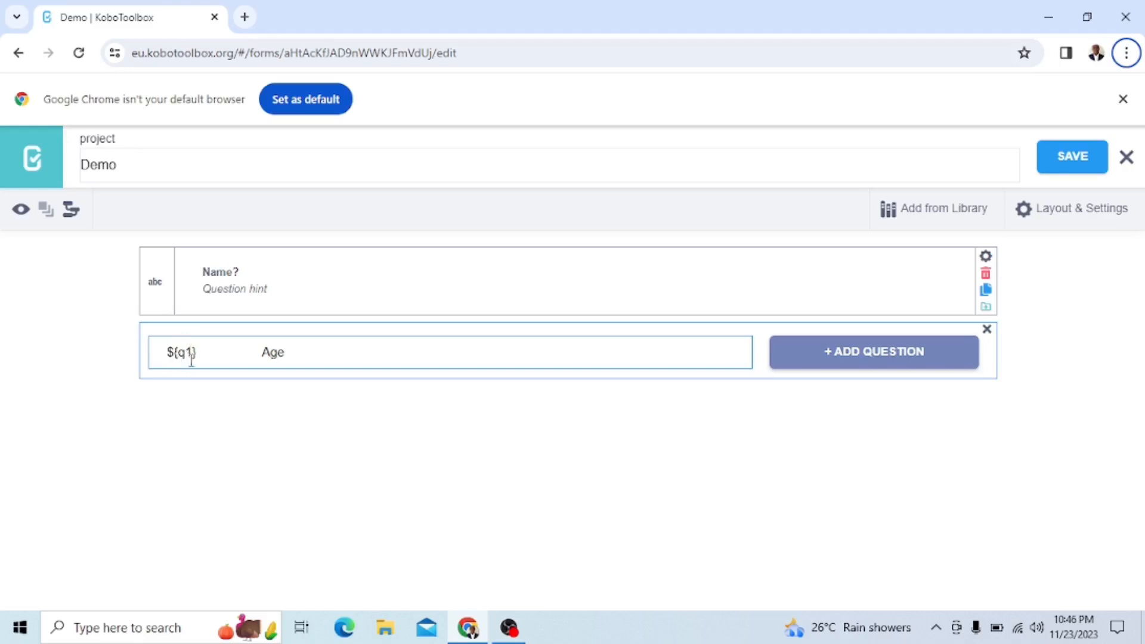
pyautogui.click(207, 352)
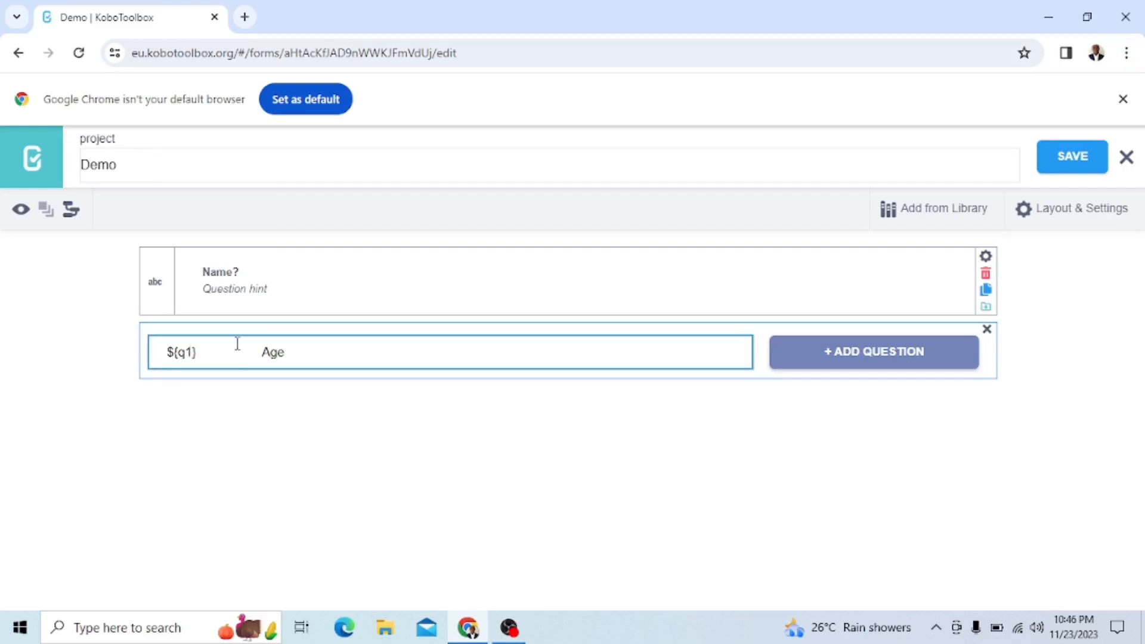
# Complete the new question's text so that it reads "${q1} What is your Age?"
pyautogui.write('What is your')
pyautogui.press('BackSpace')
pyautogui.press('BackSpace')
pyautogui.press('BackSpace')
pyautogui.press('BackSpace')
pyautogui.press('BackSpace')
pyautogui.press('BackSpace')
pyautogui.press('BackSpace')
pyautogui.press('BackSpace')
pyautogui.press('BackSpace')
pyautogui.press('BackSpace')
pyautogui.press('BackSpace')
pyautogui.press('BackSpace')
pyautogui.press('BackSpace')
pyautogui.click(322, 354)
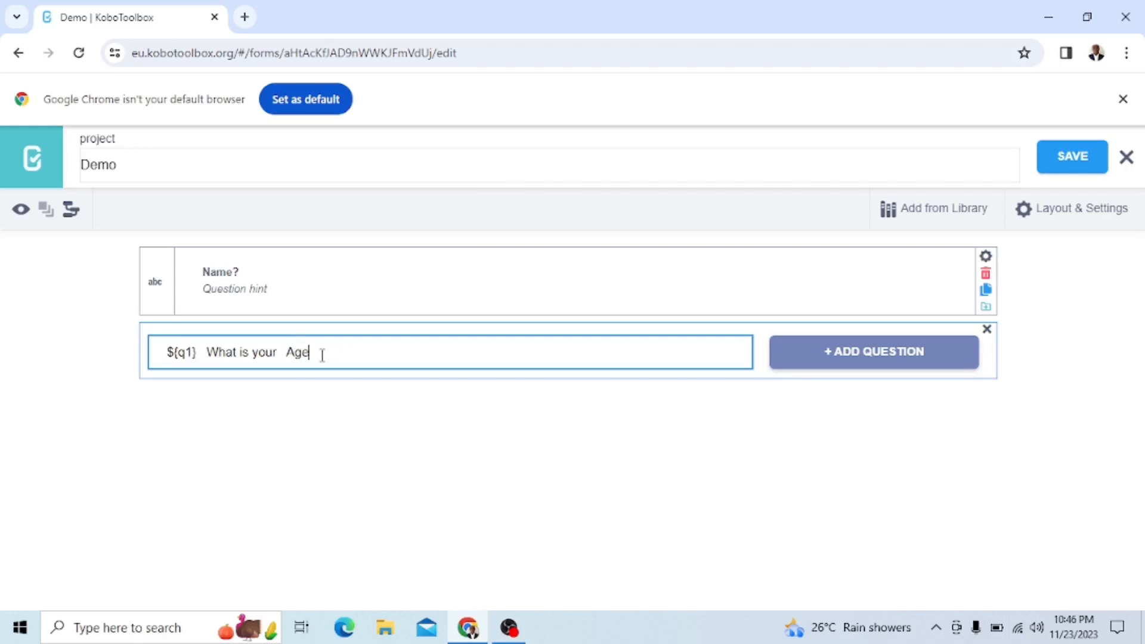
pyautogui.write('?')
# Add the age question with the Number response type and save the form
pyautogui.click(895, 363)
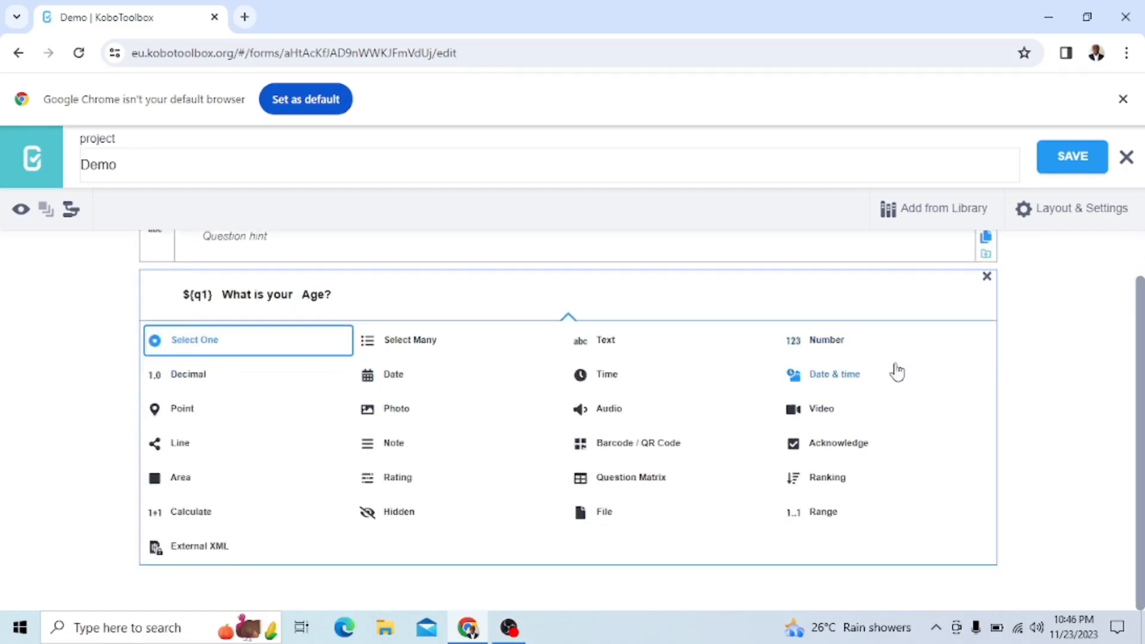
pyautogui.click(826, 352)
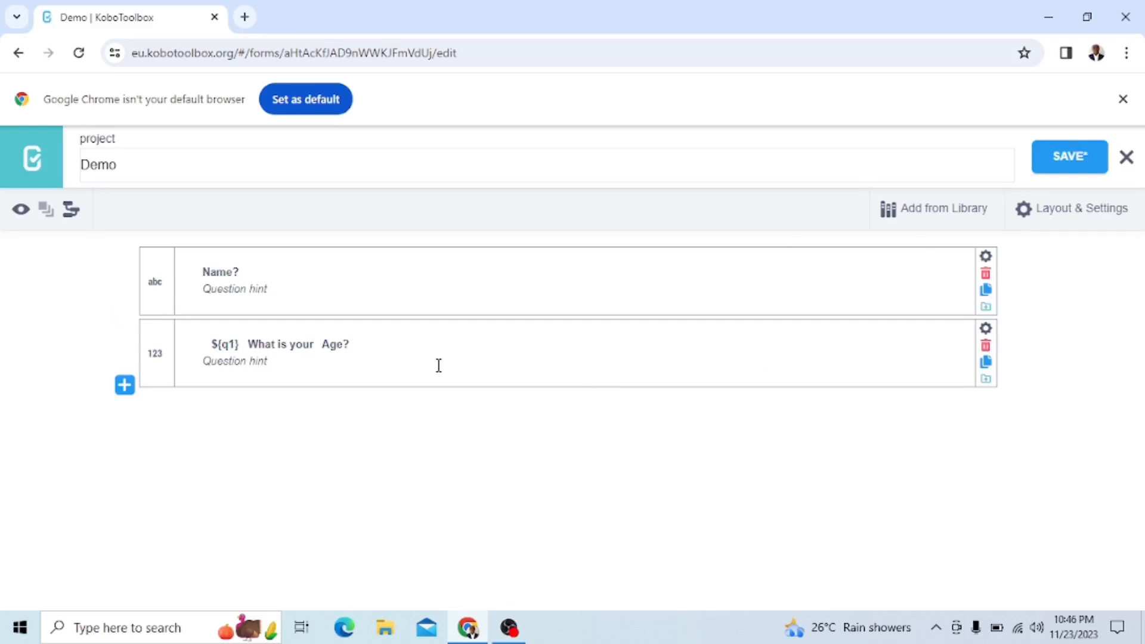
pyautogui.click(1066, 173)
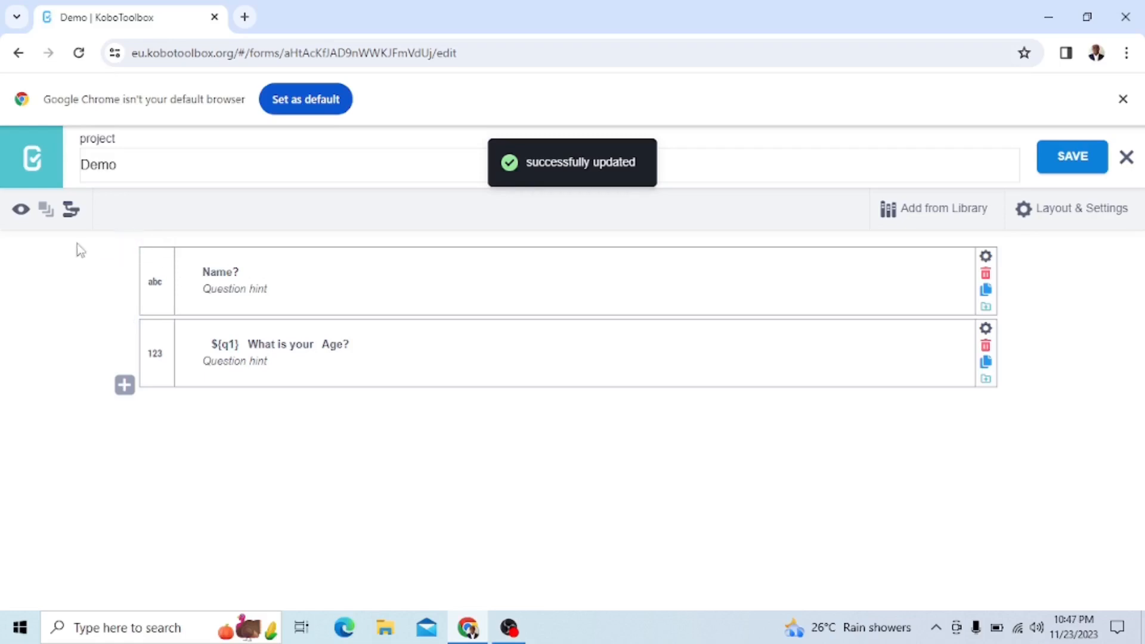
# Preview the form, enter a first name in the Name? field to test the age question's wording, and close the preview
pyautogui.click(20, 213)
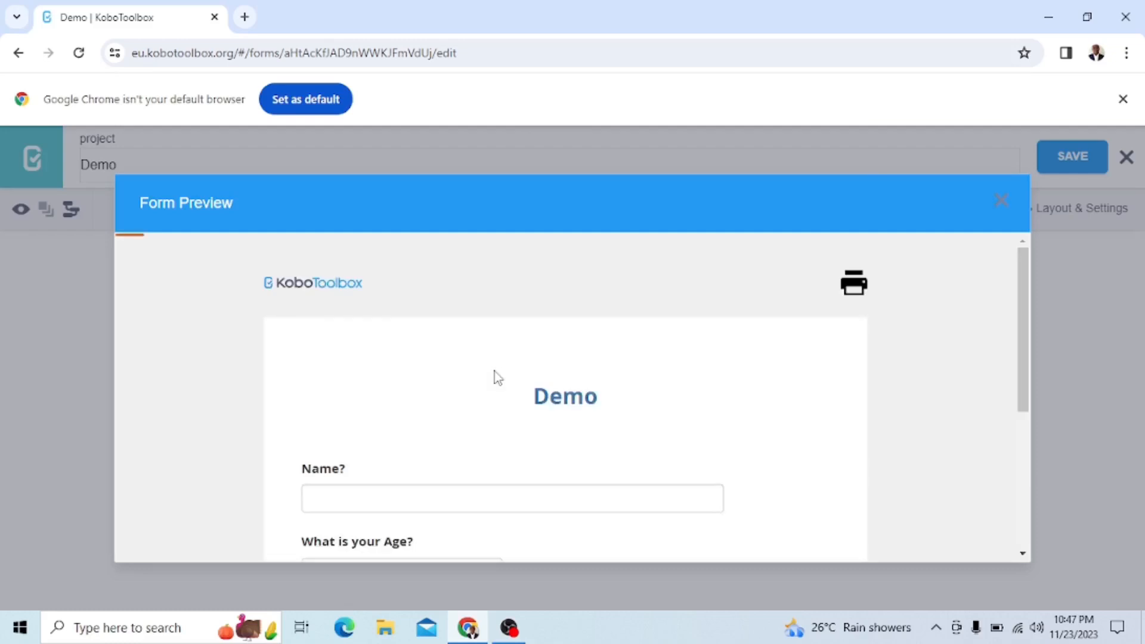
pyautogui.scroll(-2, 494, 375)
pyautogui.click(375, 390)
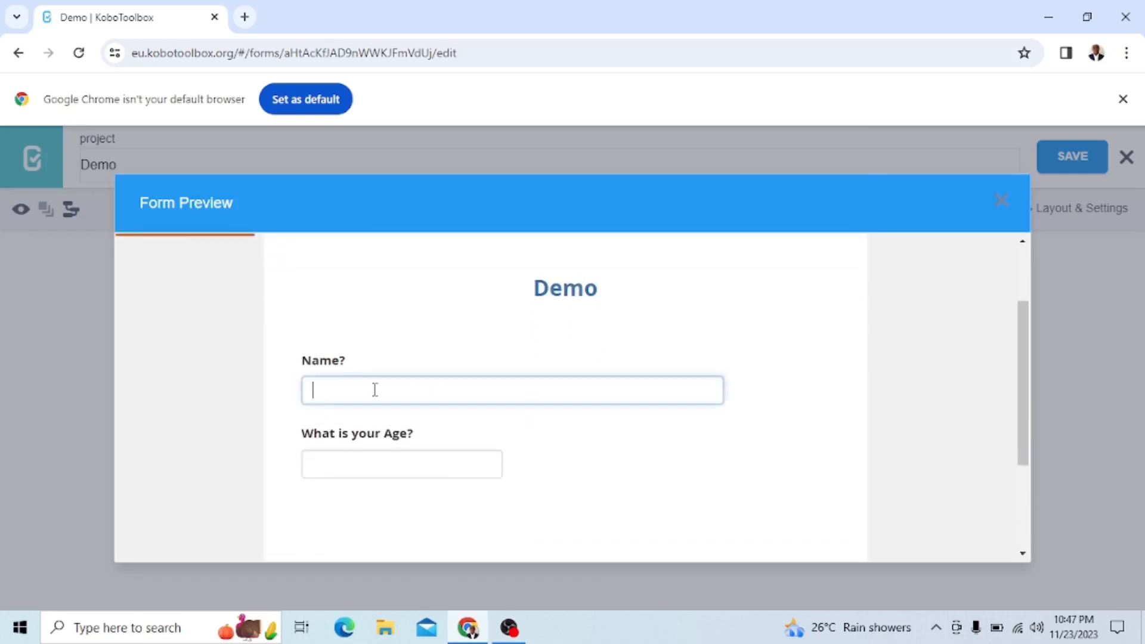
pyautogui.write('John')
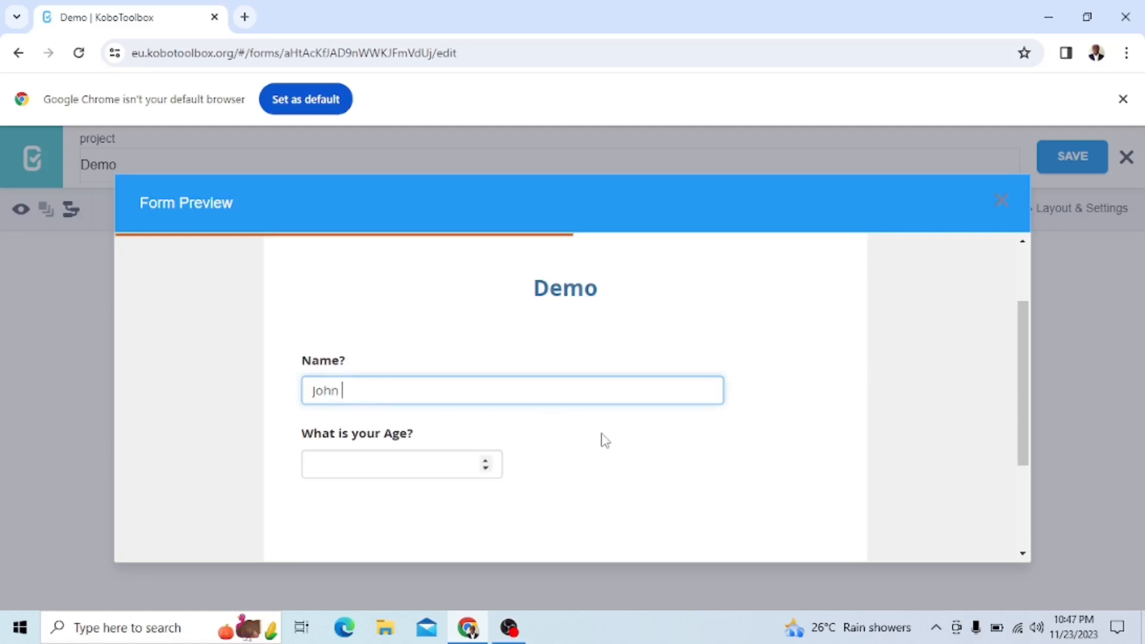
pyautogui.press('Tab')
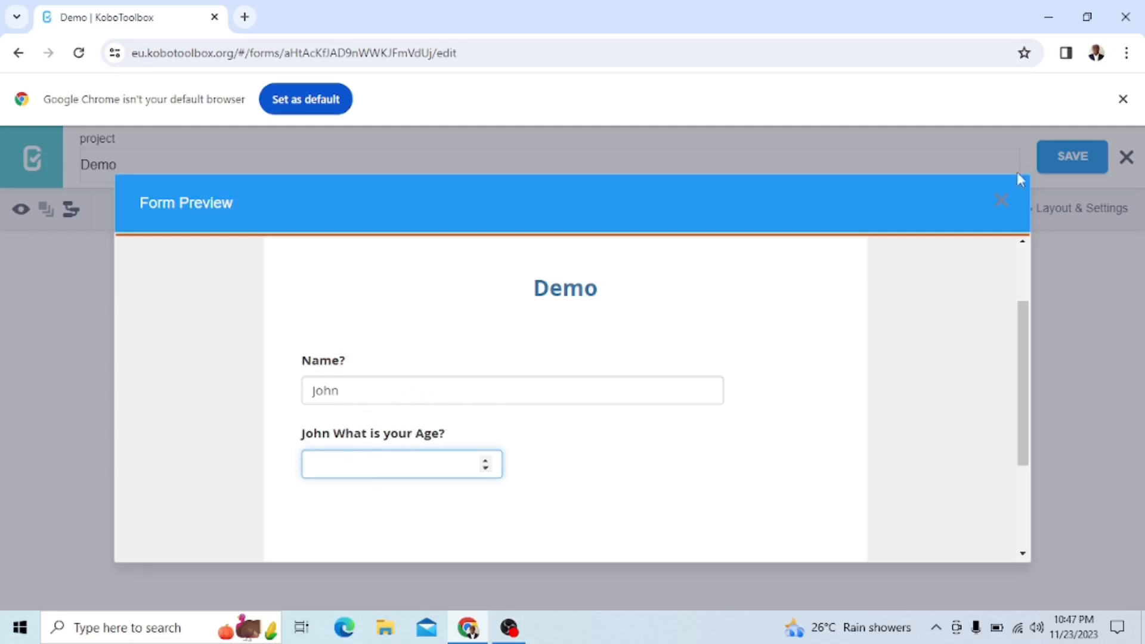
pyautogui.click(1006, 202)
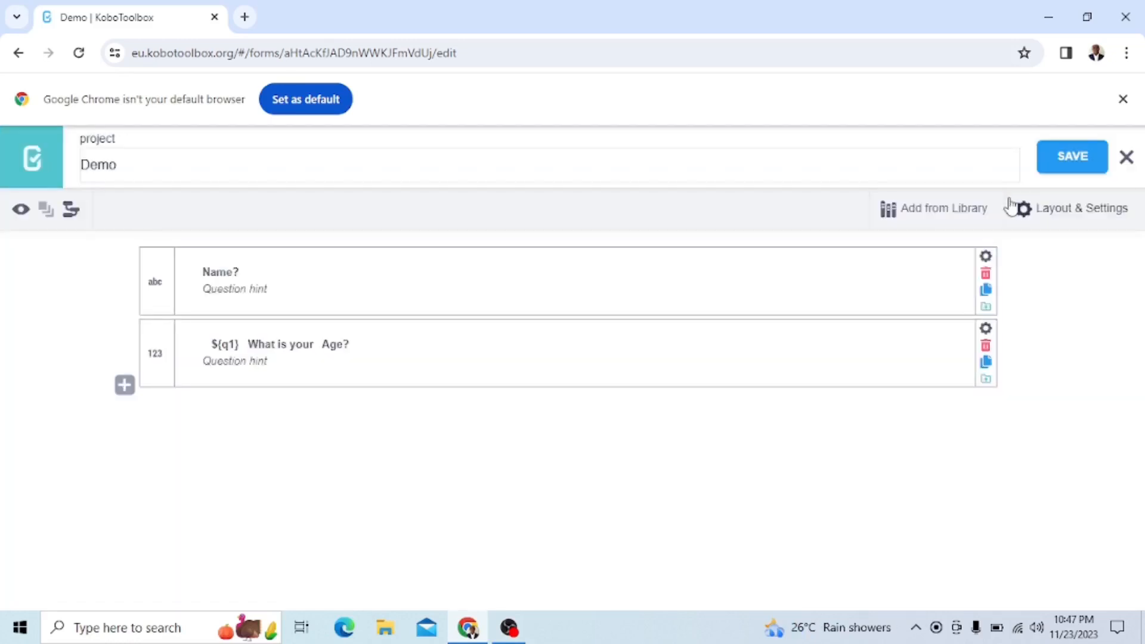
# Check the data column name in the Name? question's settings, then close the settings and the empty new question
pyautogui.click(124, 387)
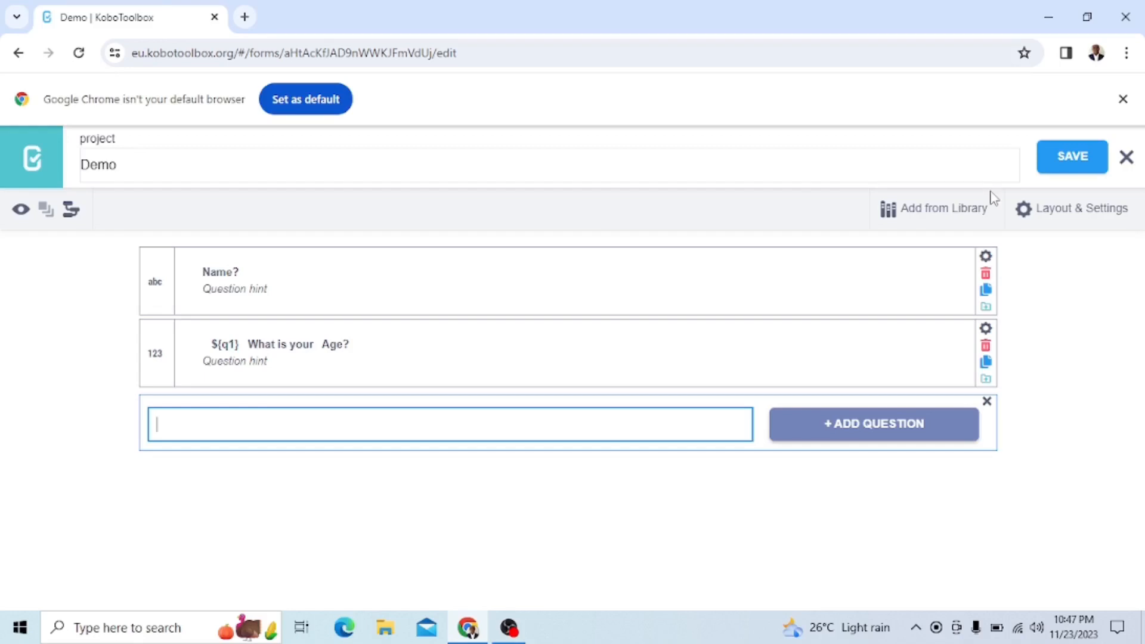
pyautogui.click(986, 256)
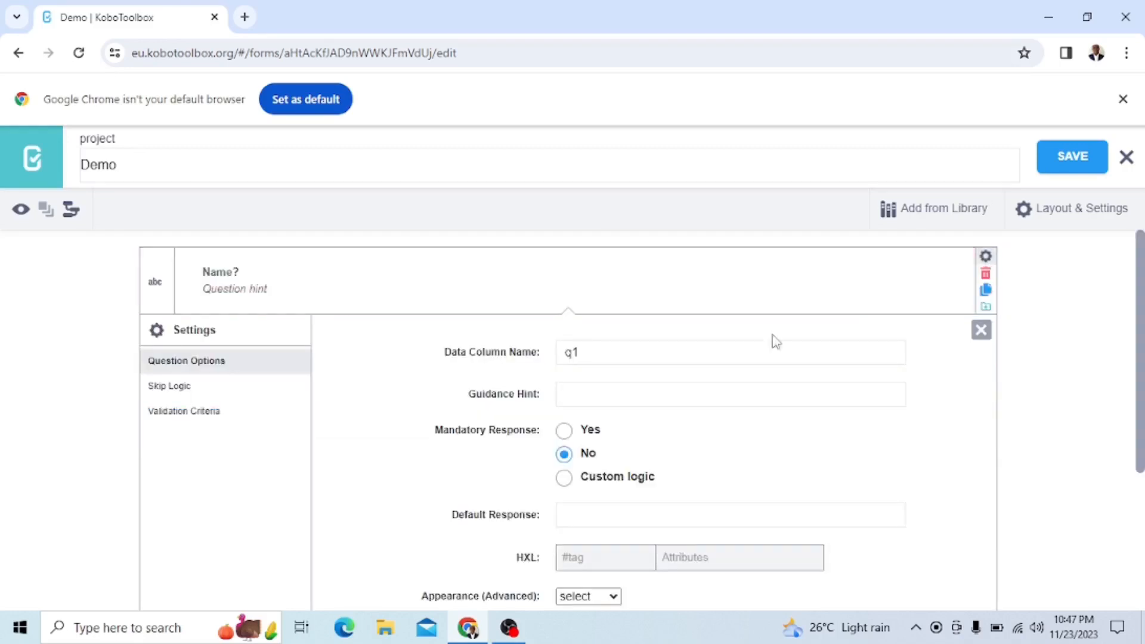
pyautogui.click(585, 349)
pyautogui.moveTo(585, 348); pyautogui.dragTo(562, 356)
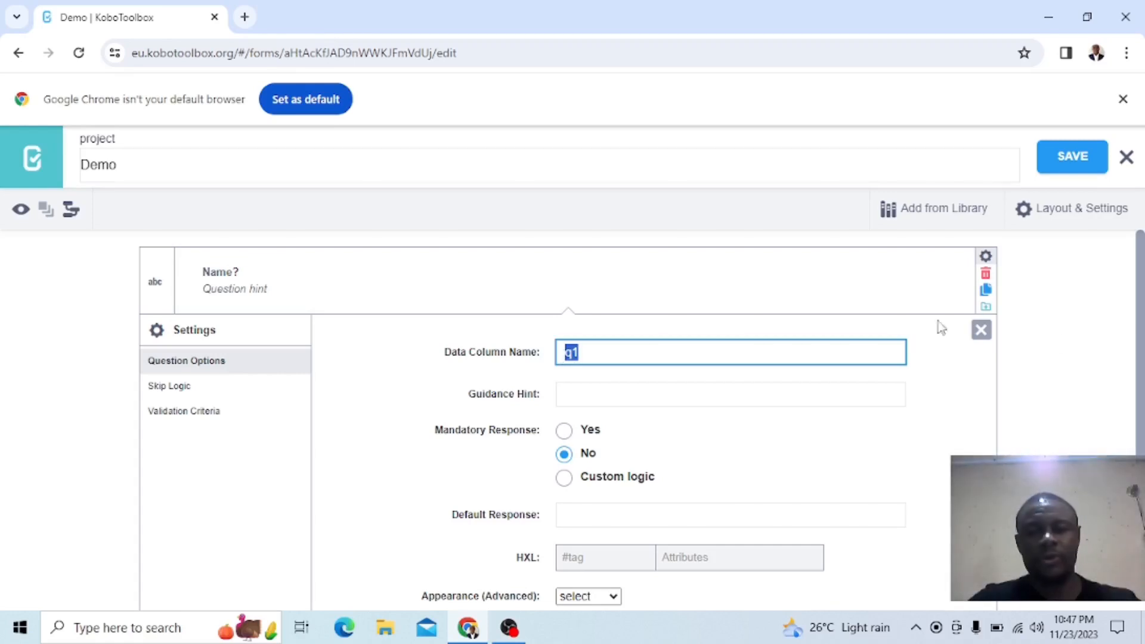
pyautogui.click(980, 333)
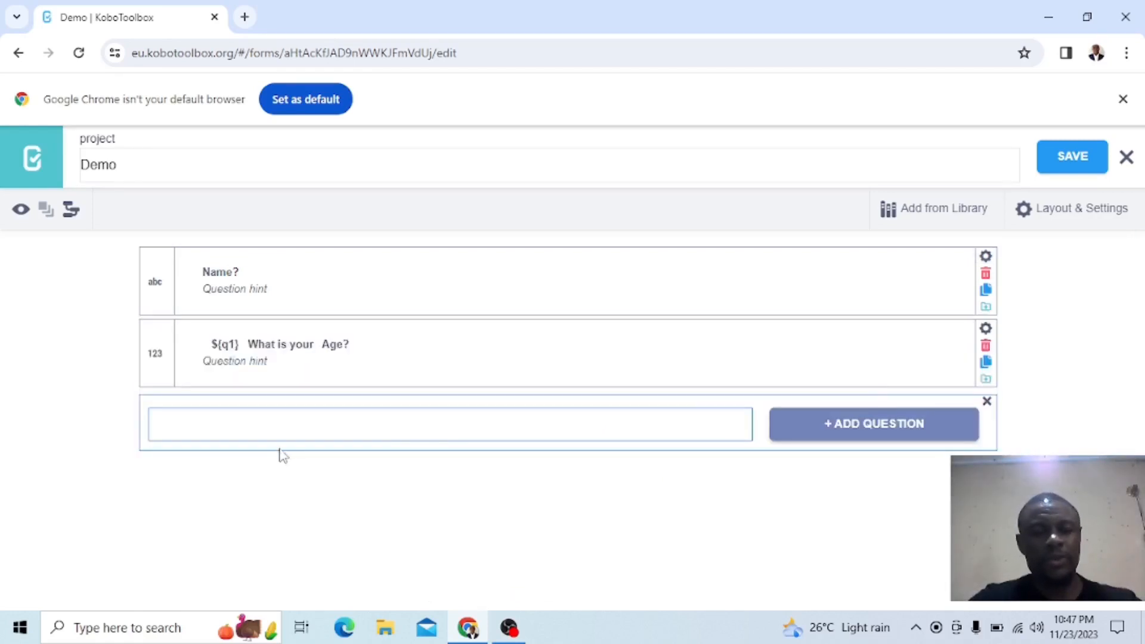
pyautogui.click(987, 402)
# Start a new question below the age question with the text "${q1} What is your Sex?"
pyautogui.click(123, 385)
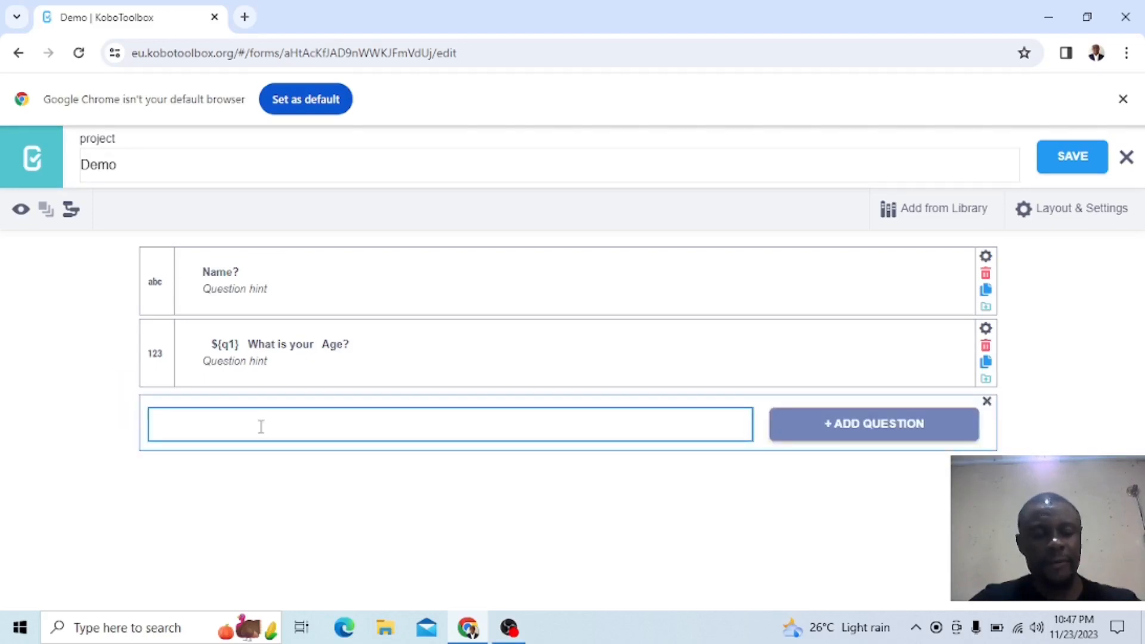
pyautogui.write('$')
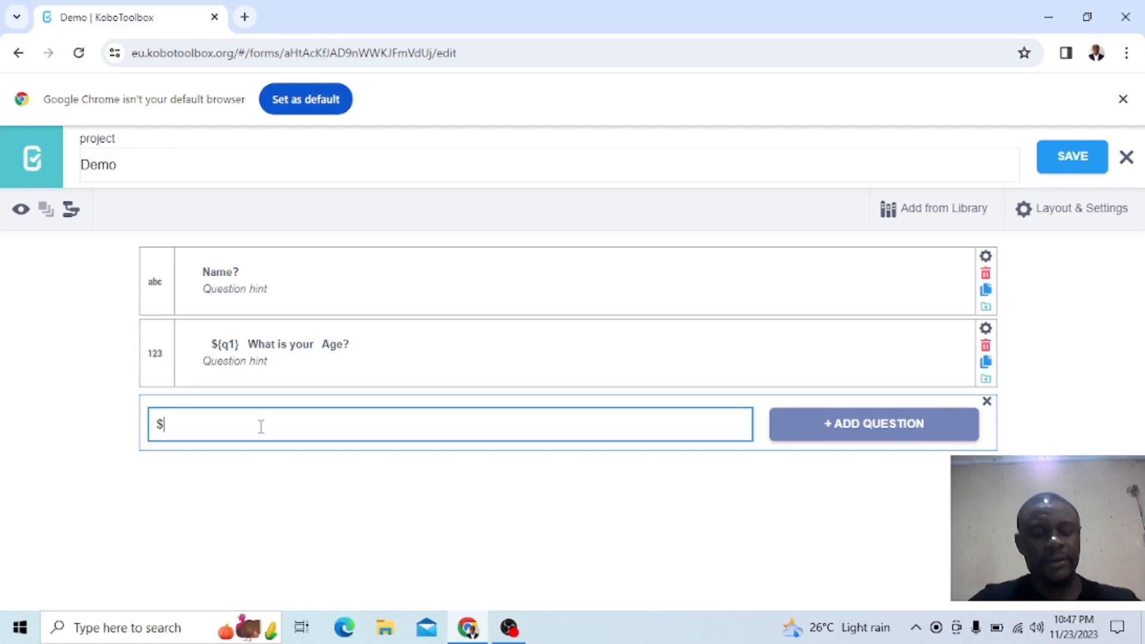
pyautogui.write('{q1}')
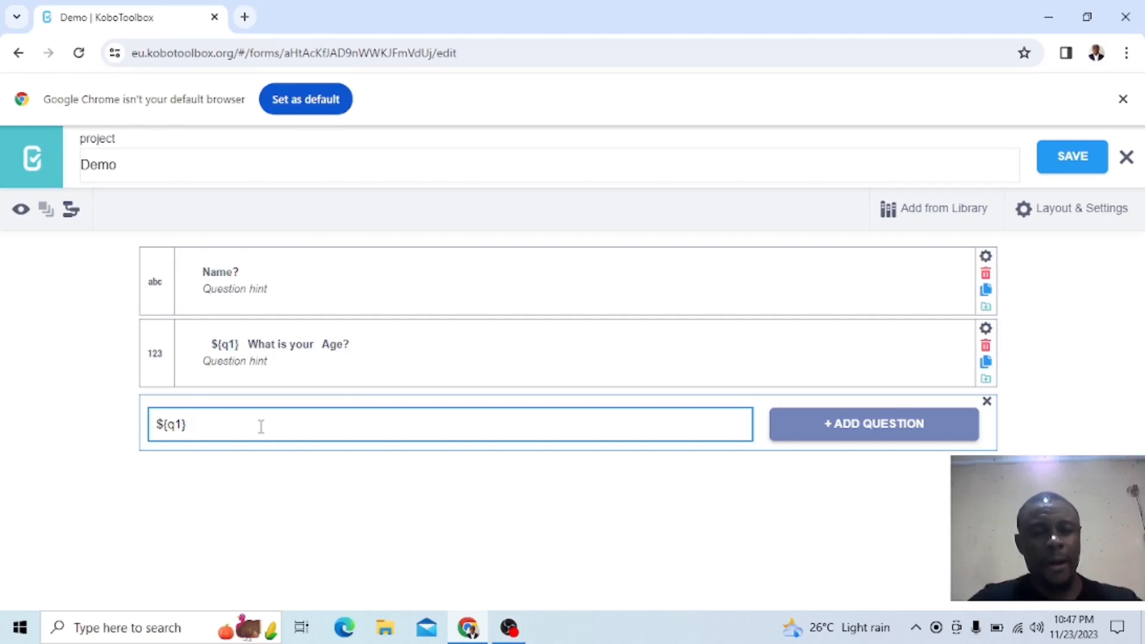
pyautogui.write(' Waht is your')
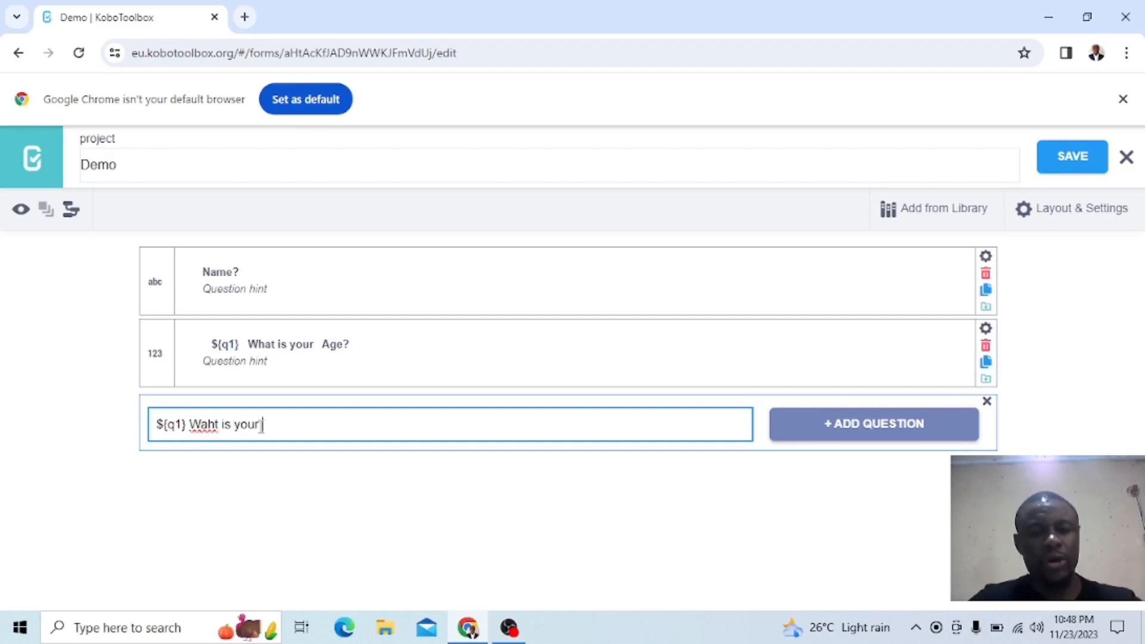
pyautogui.write(' Sex?')
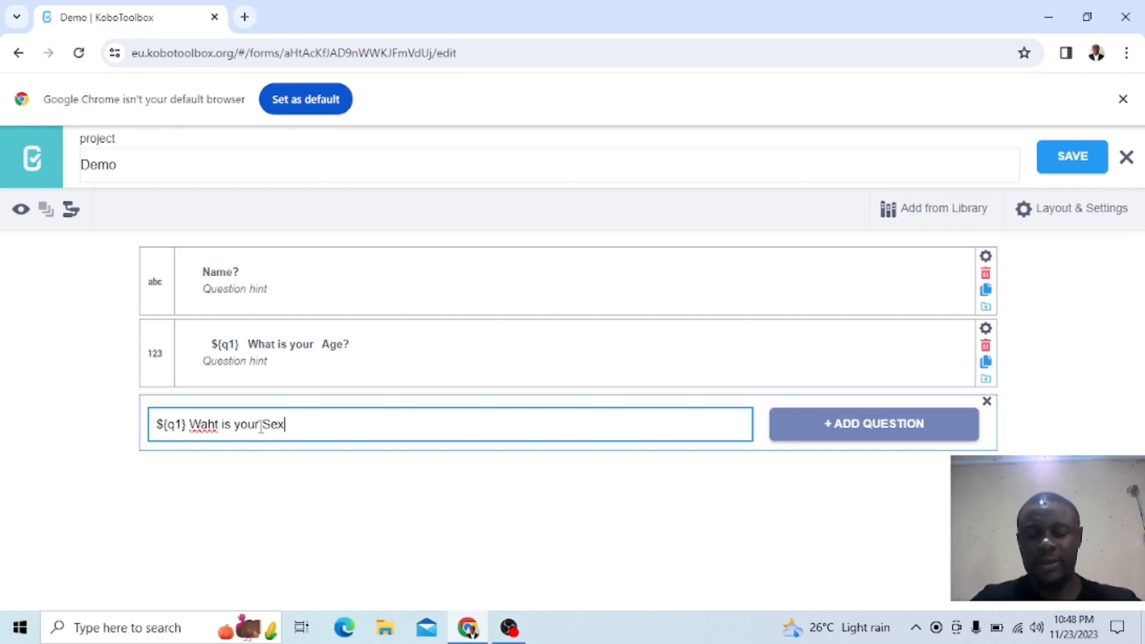
pyautogui.click(215, 419)
pyautogui.press('BackSpace')
pyautogui.press('BackSpace')
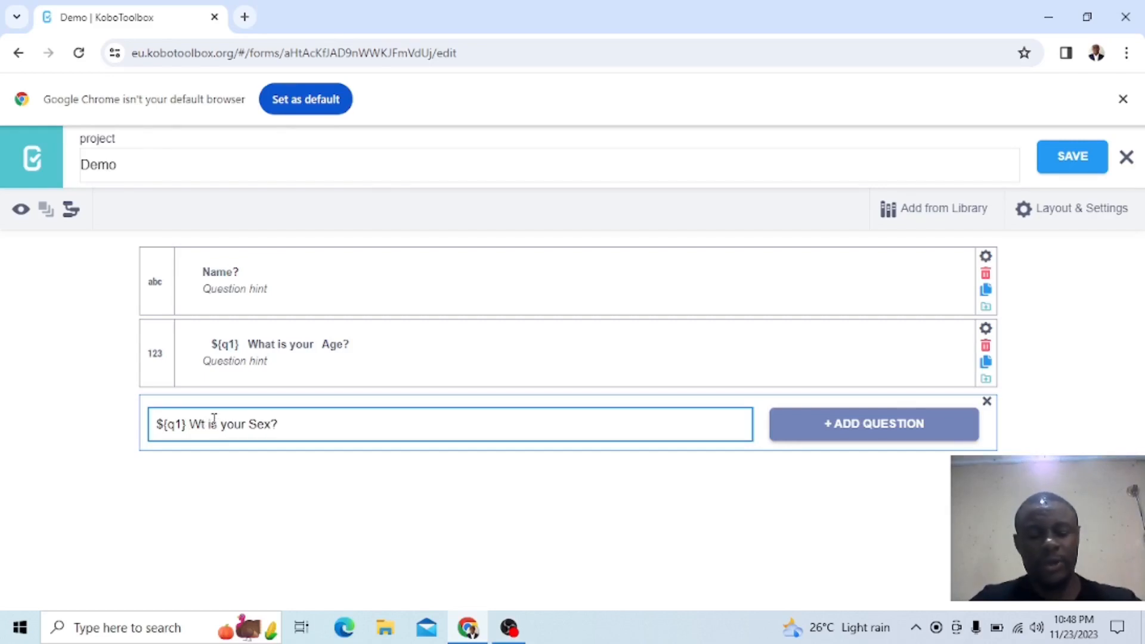
pyautogui.write('ha')
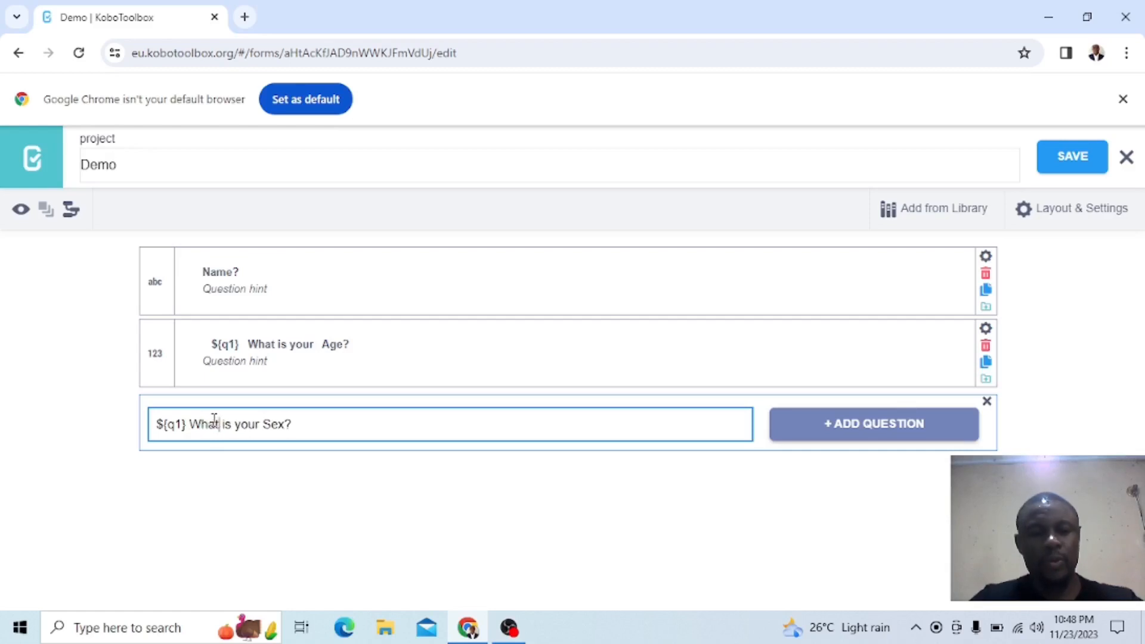
# Add the sex question as a Select One type and name its first response option "Male"
pyautogui.click(862, 430)
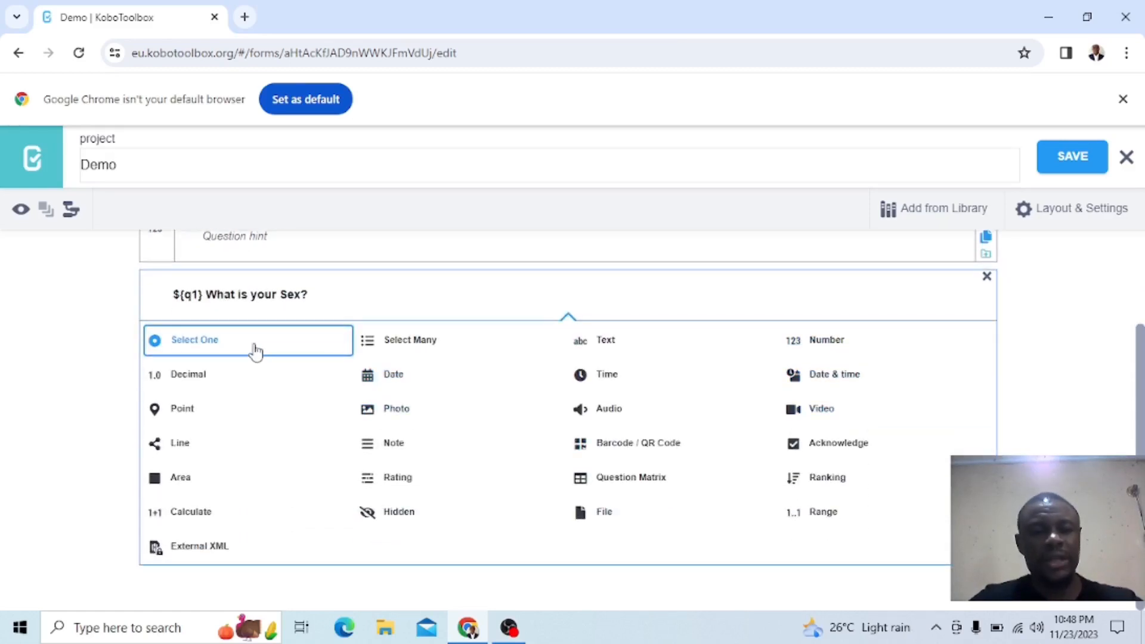
pyautogui.click(256, 349)
pyautogui.press('BackSpace')
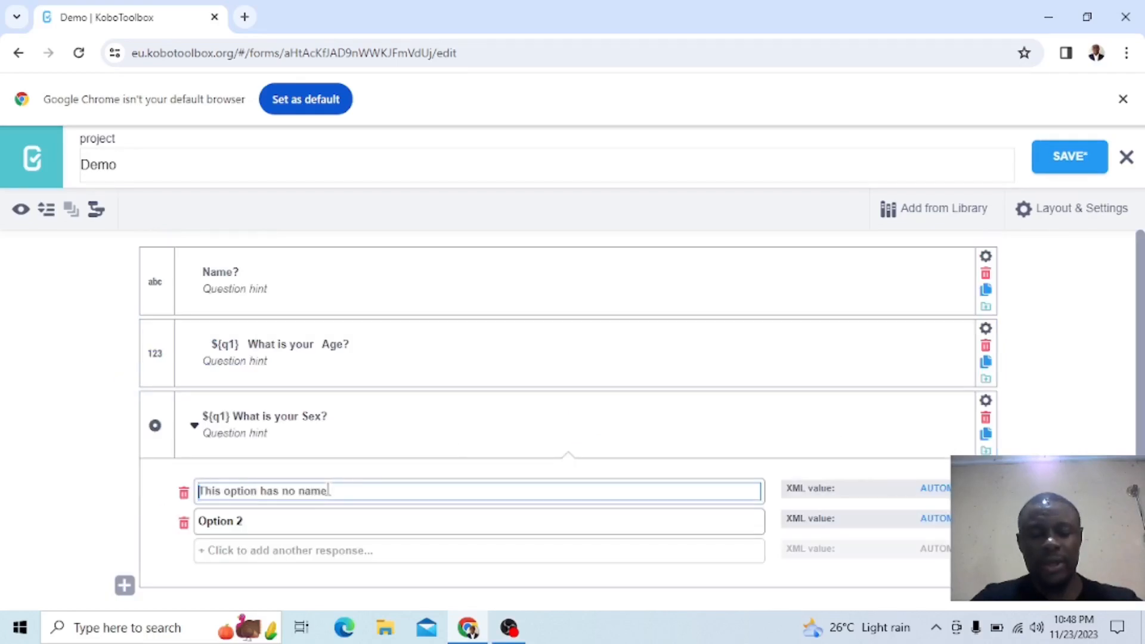
pyautogui.write('Male')
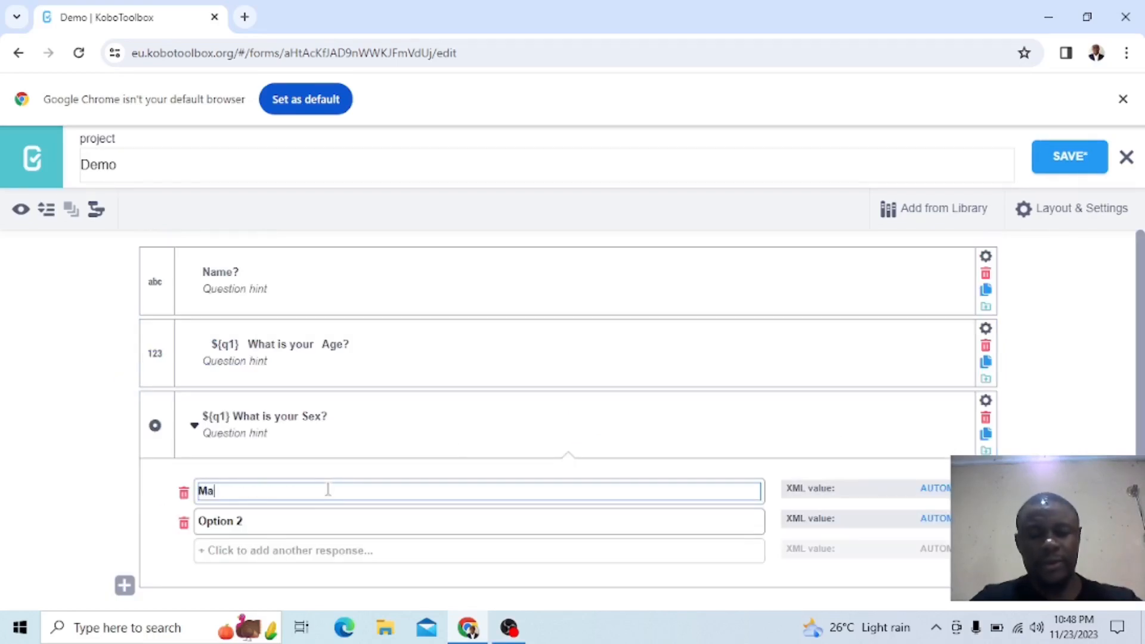
# Name the sex question's second response option "Female" and save the form
pyautogui.click(260, 516)
pyautogui.press('BackSpace')
pyautogui.press('BackSpace')
pyautogui.press('BackSpace')
pyautogui.press('BackSpace')
pyautogui.press('BackSpace')
pyautogui.press('BackSpace')
pyautogui.press('BackSpace')
pyautogui.press('BackSpace')
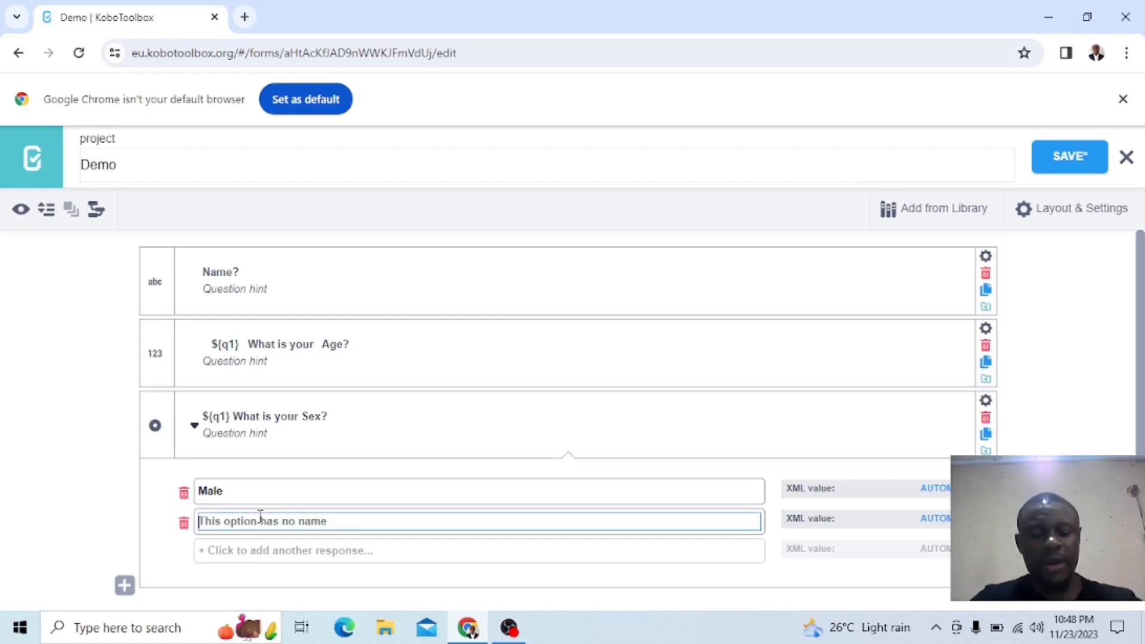
pyautogui.write('Fem')
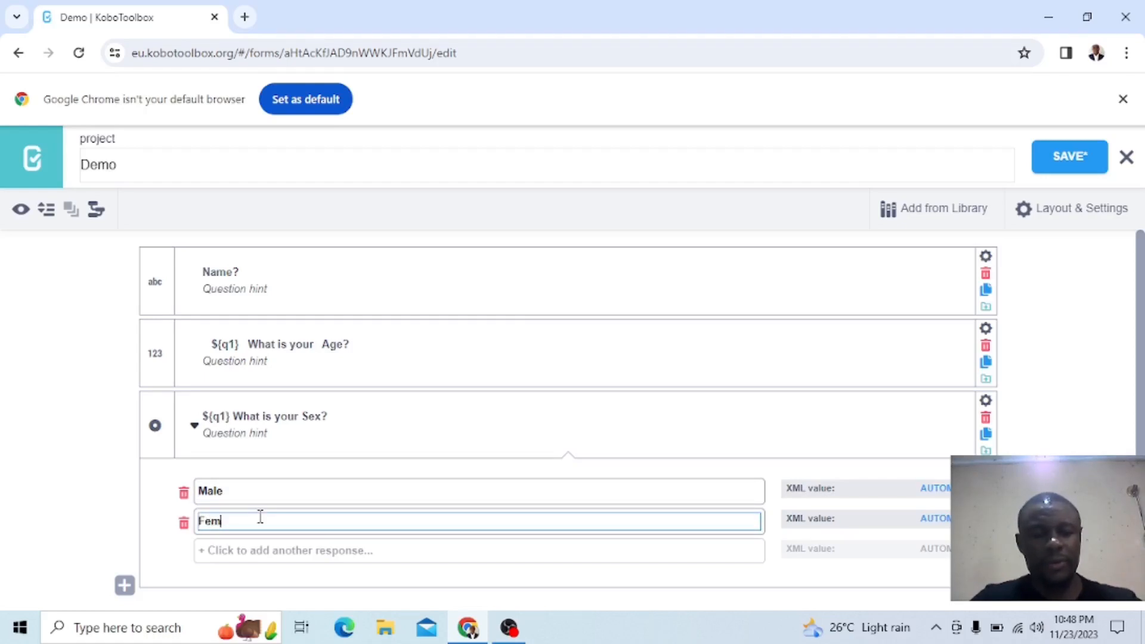
pyautogui.write('ale')
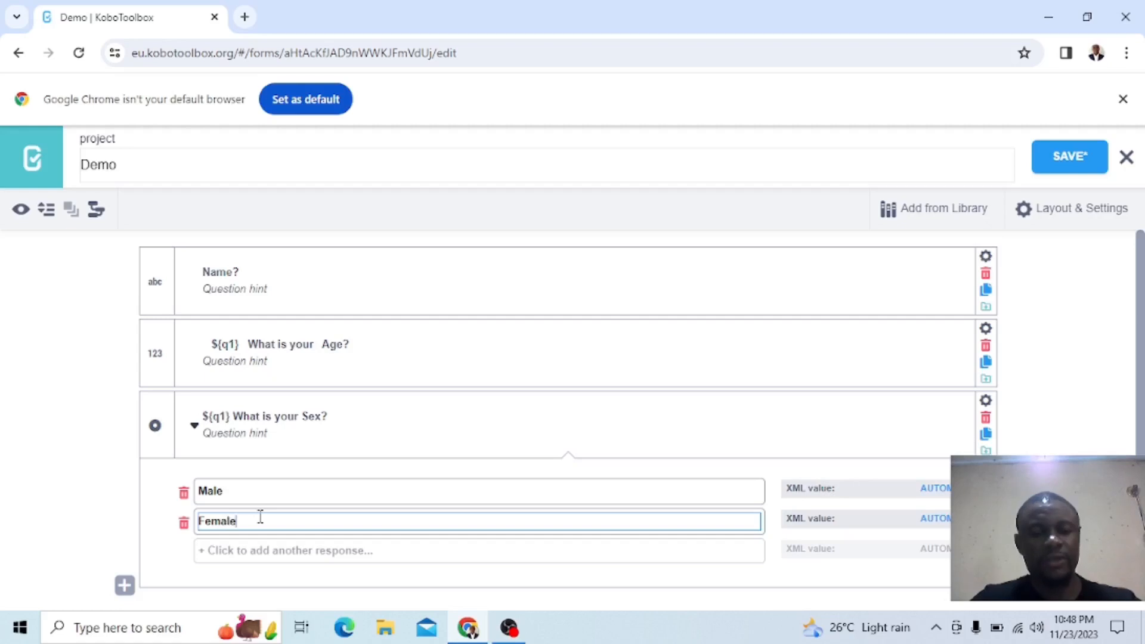
pyautogui.scroll(-1, 606, 428)
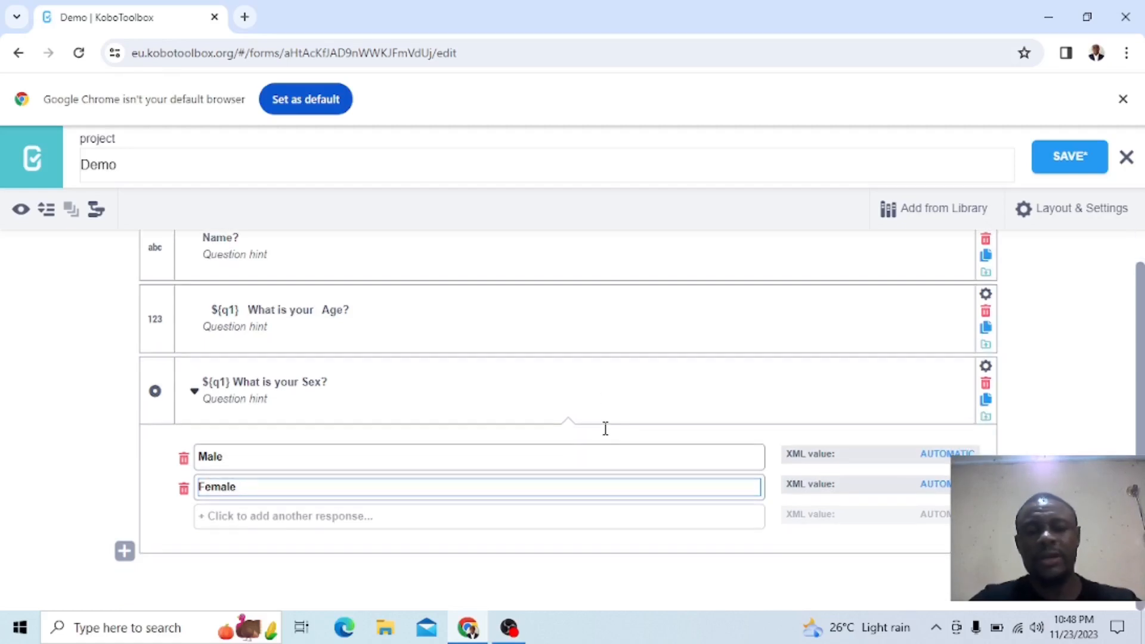
pyautogui.click(1068, 162)
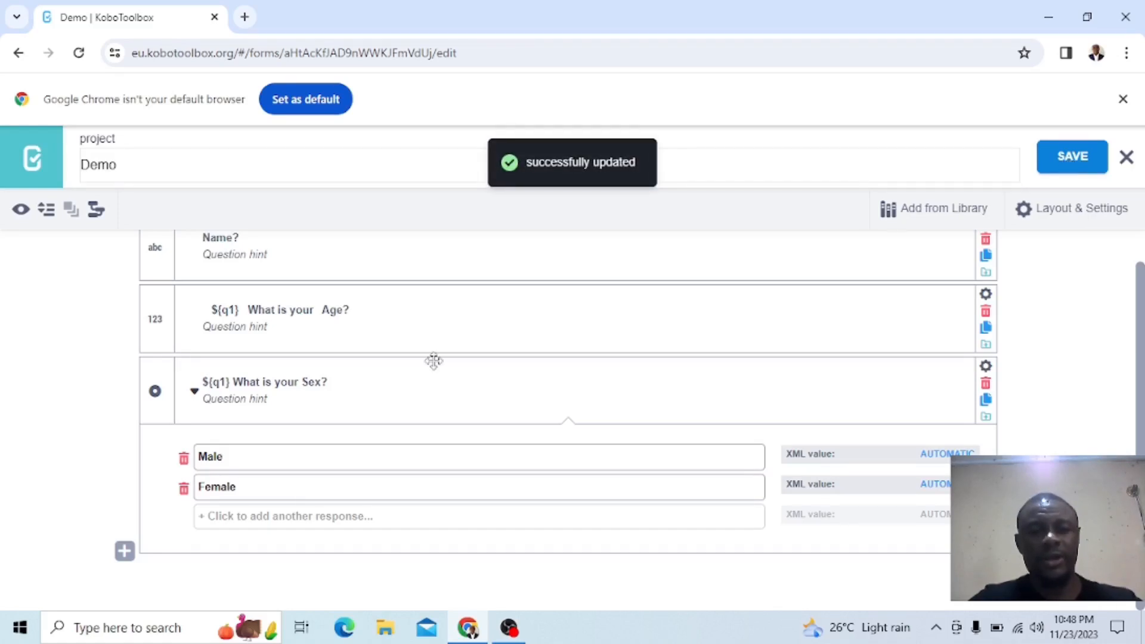
# Preview the form and enter a first name in the Name? field to test the age and sex questions' wording
pyautogui.scroll(1, 459, 380)
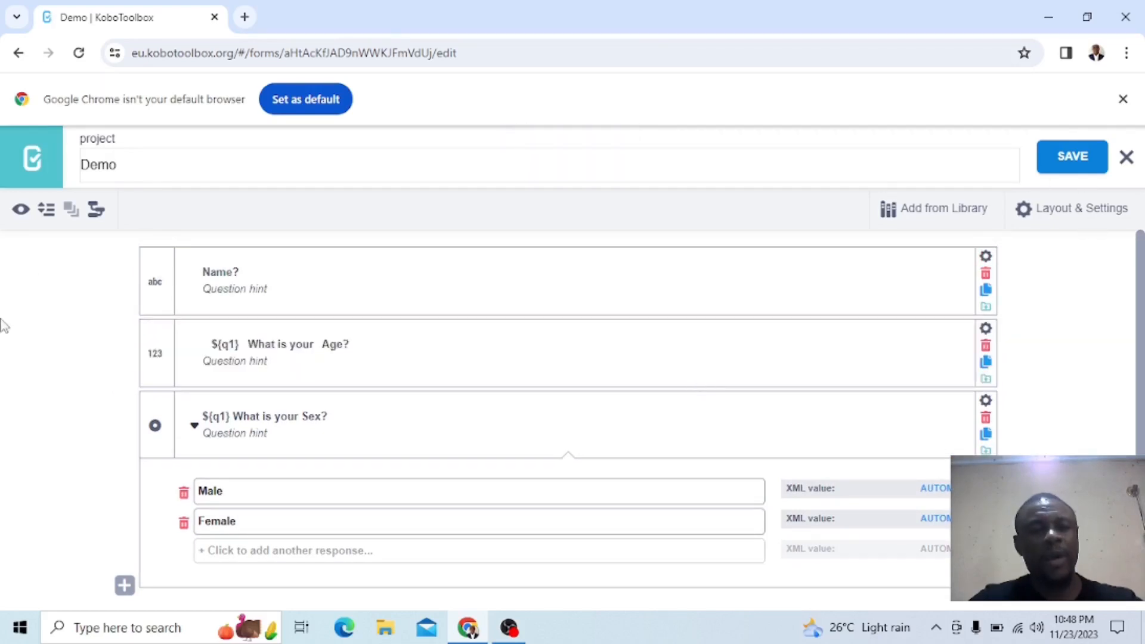
pyautogui.click(23, 210)
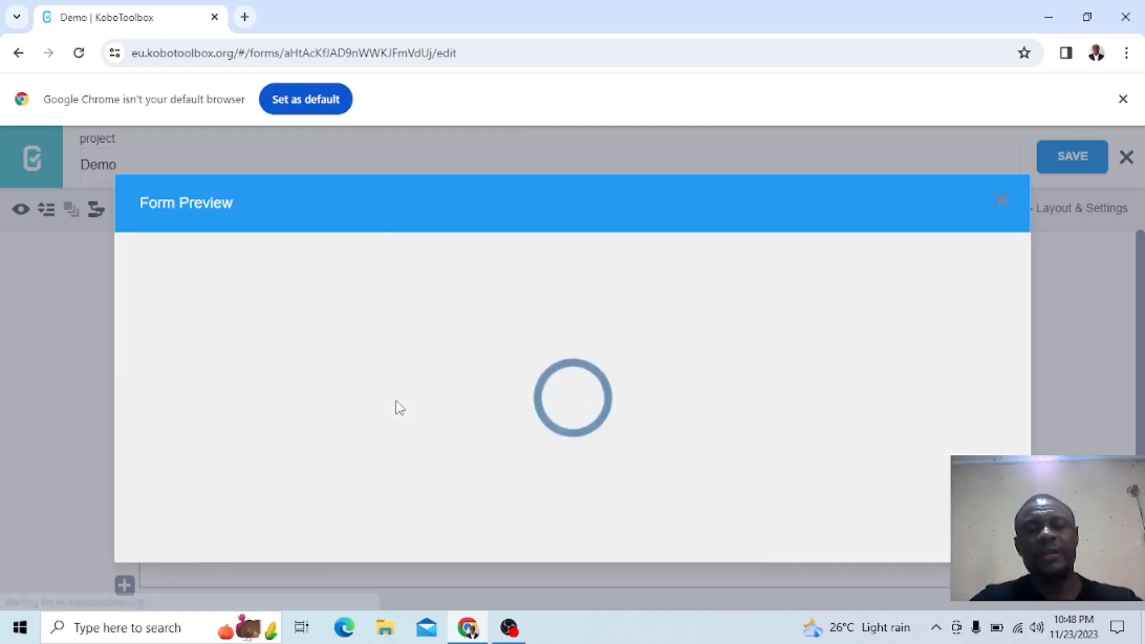
pyautogui.scroll(-2, 398, 408)
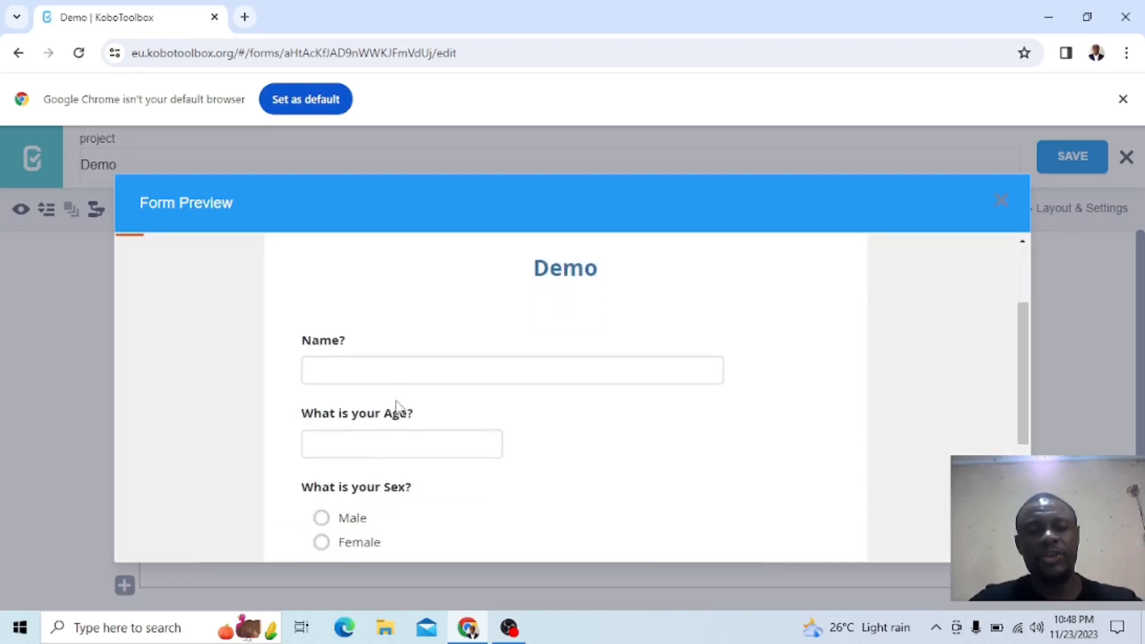
pyautogui.click(350, 364)
pyautogui.write('H')
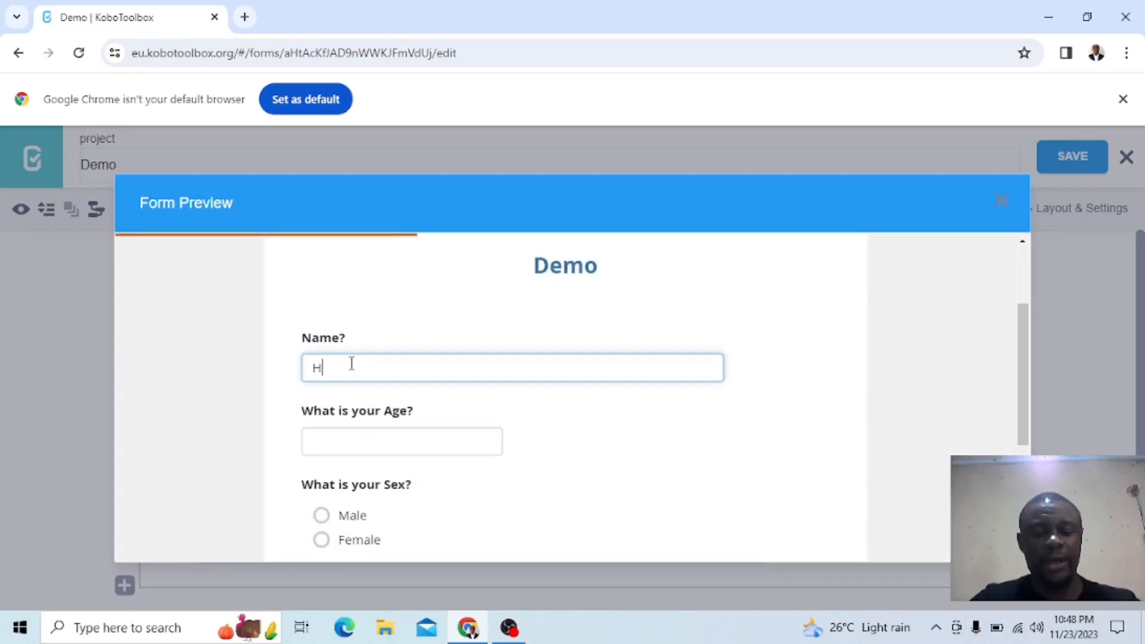
pyautogui.write('ilary')
pyautogui.scroll(-1, 352, 367)
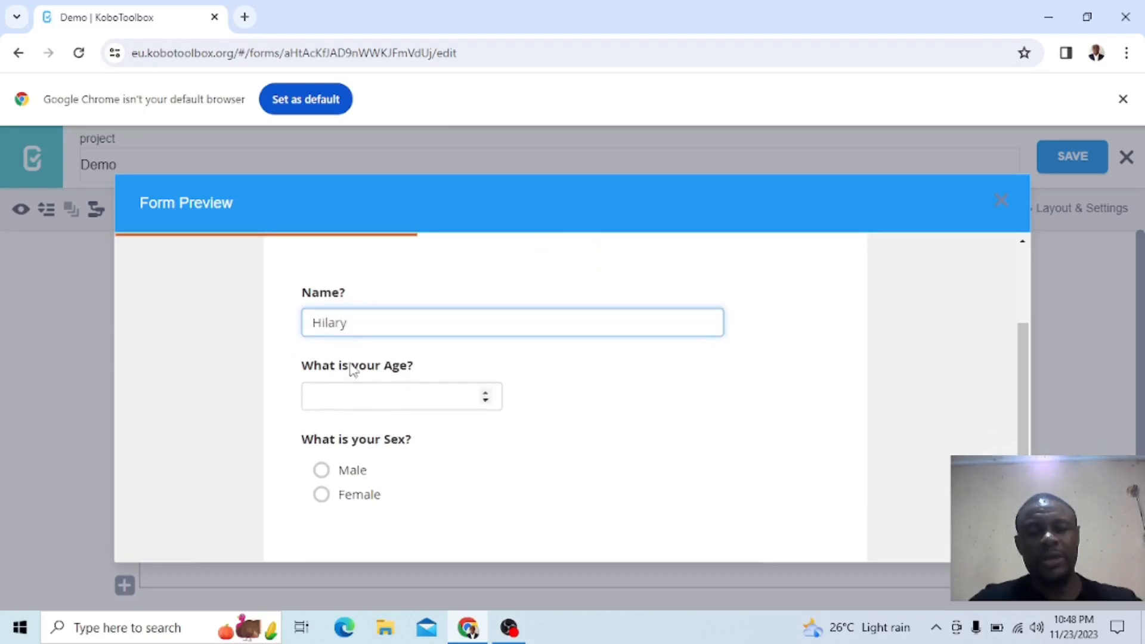
pyautogui.press('Tab')
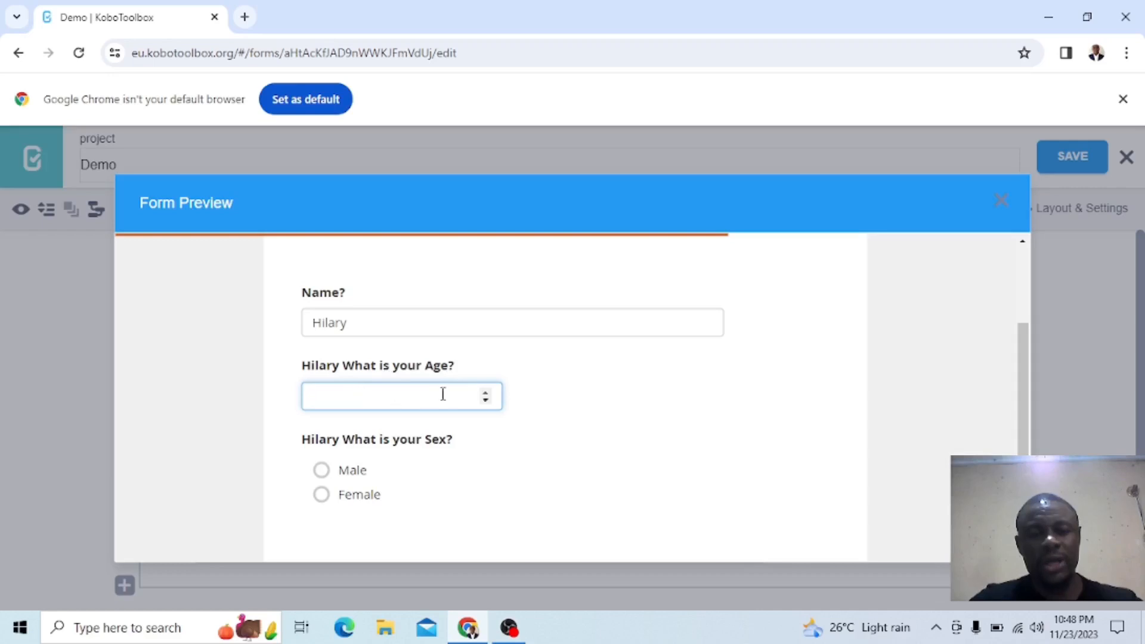
# Answer the previewed age question with 9 and choose Male for the sex question
pyautogui.click(486, 400)
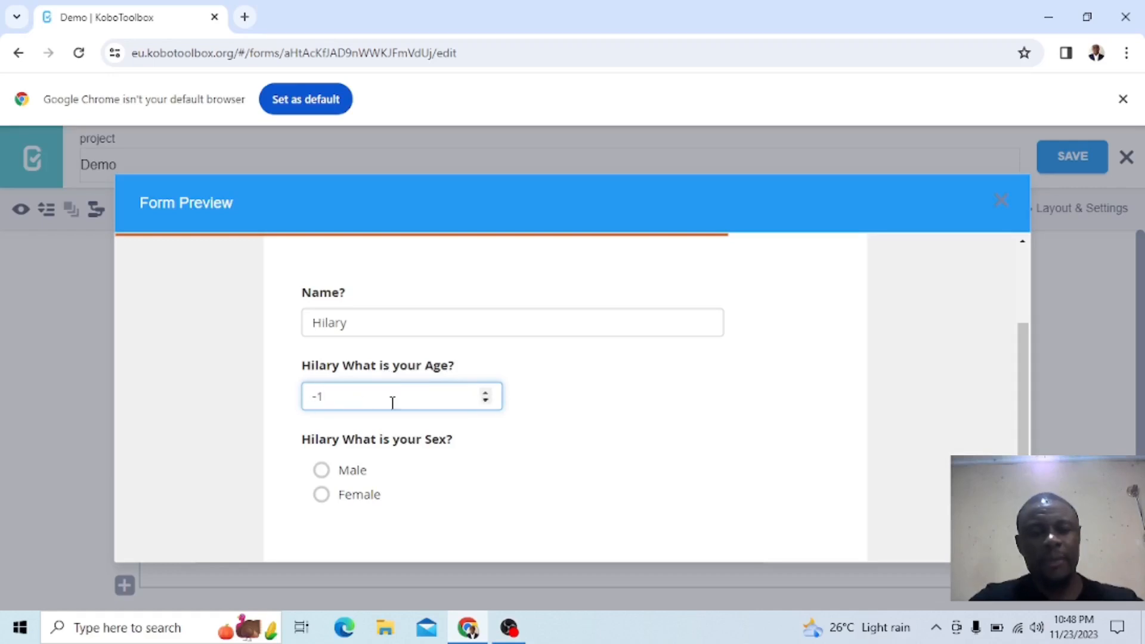
pyautogui.click(485, 393)
pyautogui.click(486, 393)
pyautogui.click(486, 393)
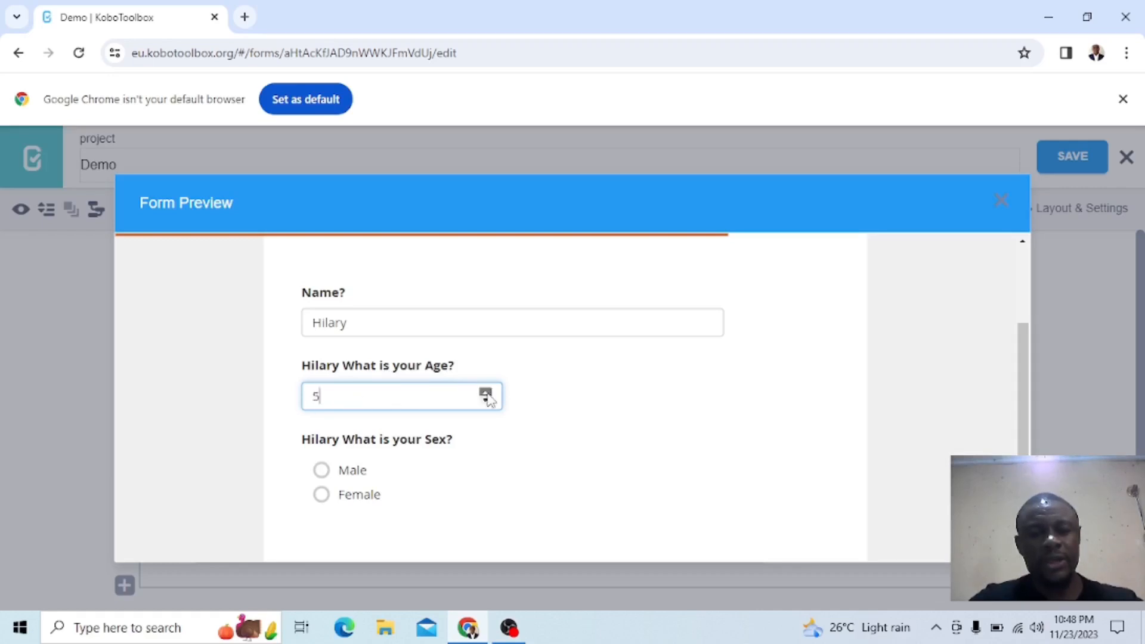
pyautogui.scroll(-1, 414, 467)
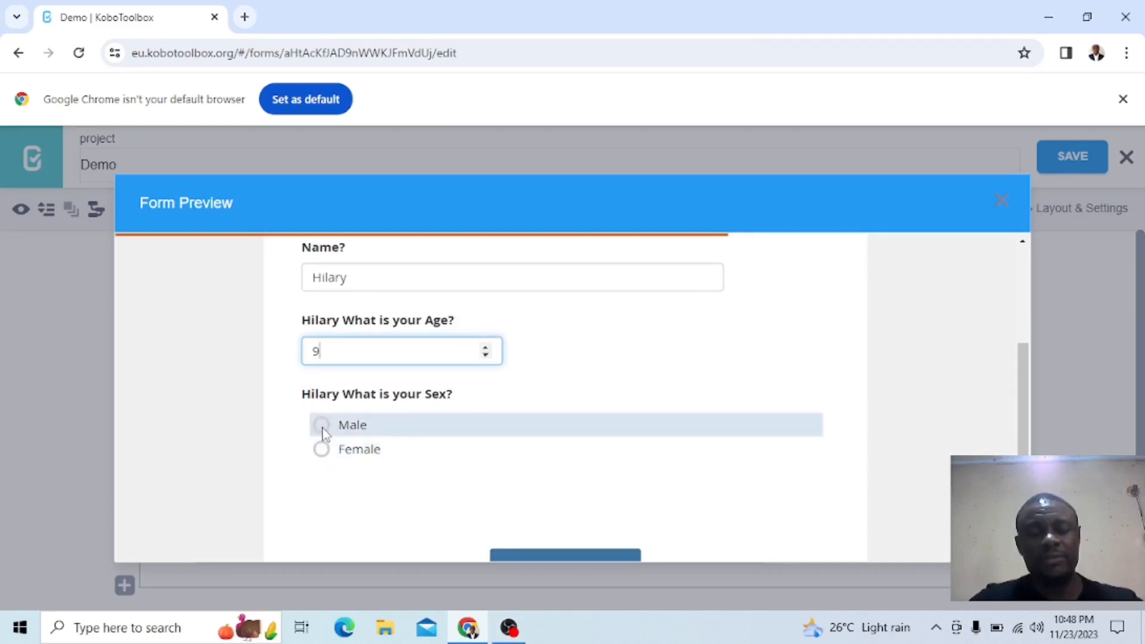
pyautogui.click(355, 430)
pyautogui.scroll(1, 488, 404)
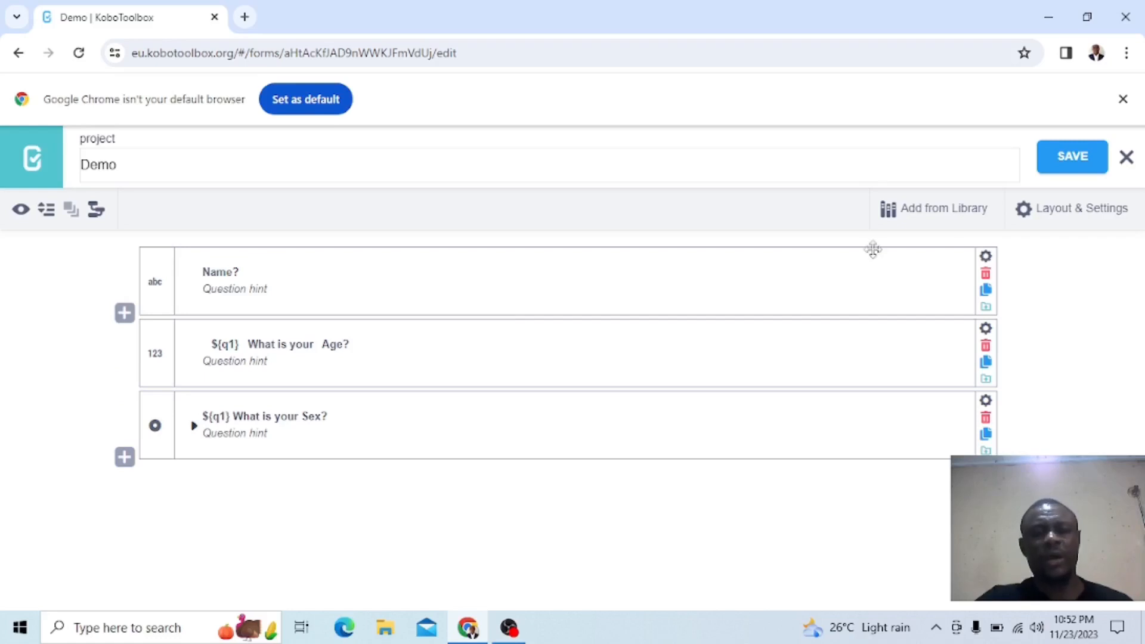
# Set the Name? question's data column name to "Name", save the form, and close the question's settings
pyautogui.click(986, 258)
pyautogui.click(584, 352)
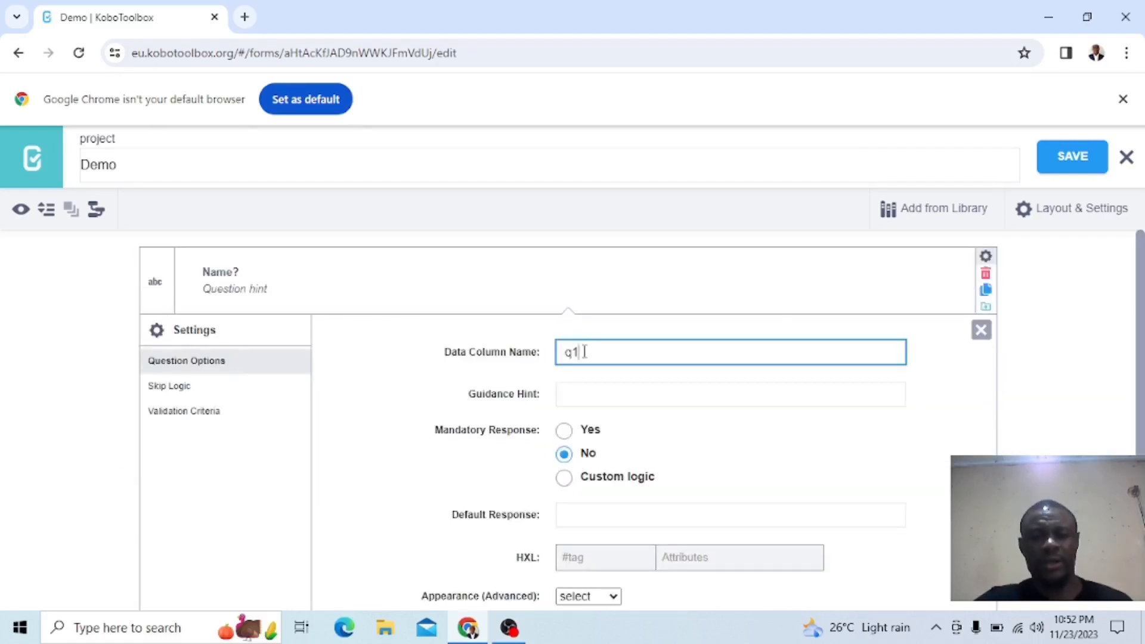
pyautogui.write('Name')
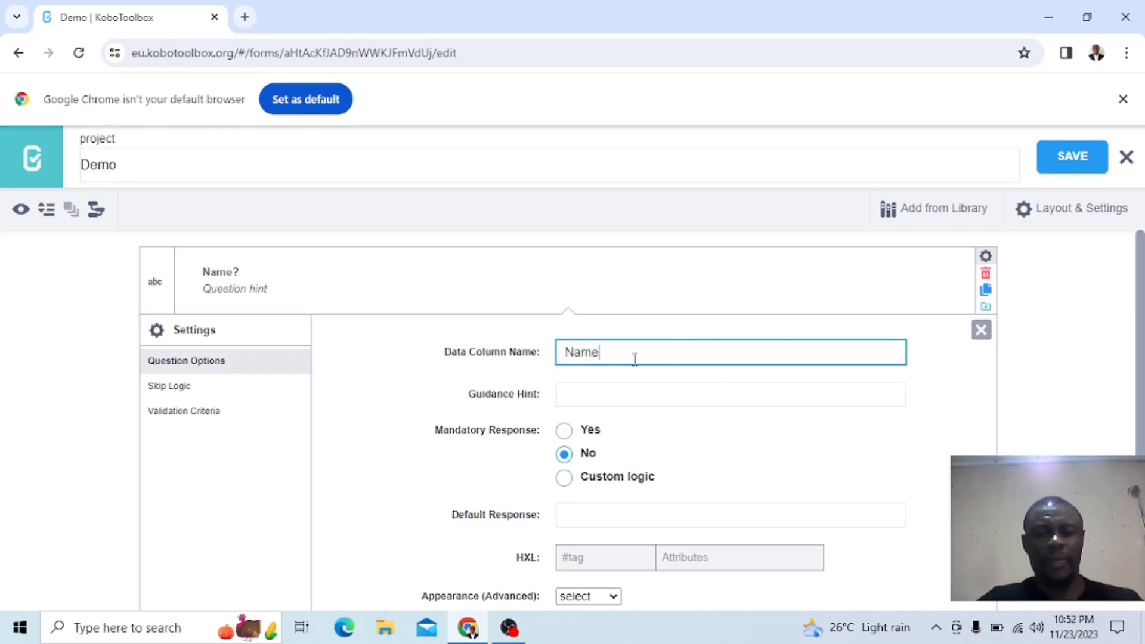
pyautogui.click(1065, 157)
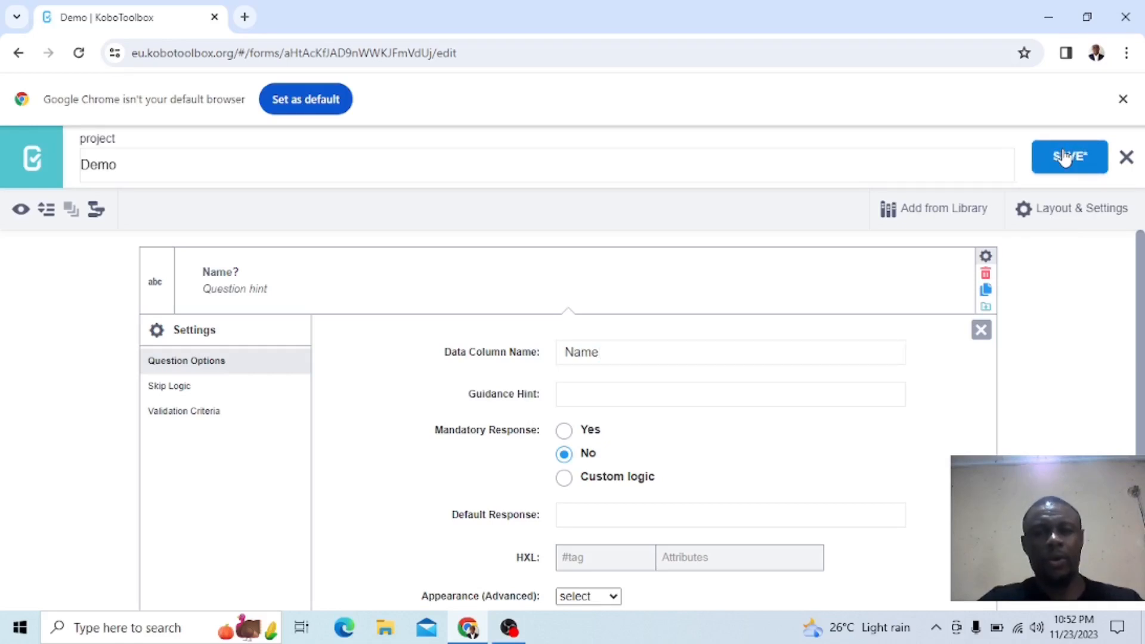
pyautogui.click(606, 351)
pyautogui.moveTo(606, 352); pyautogui.dragTo(569, 355)
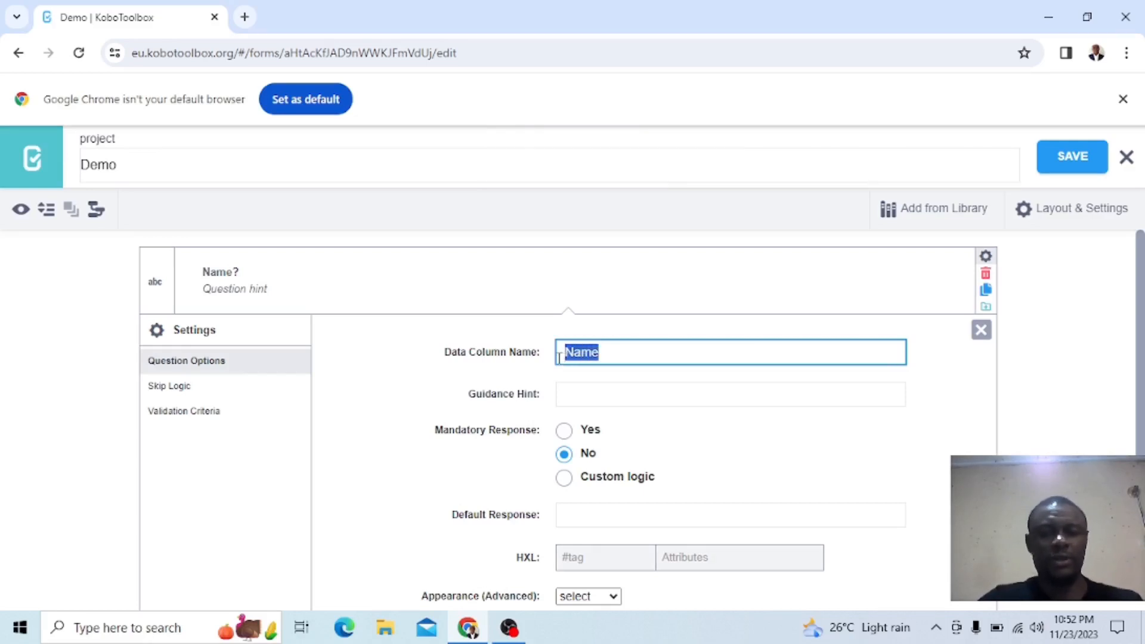
pyautogui.click(981, 330)
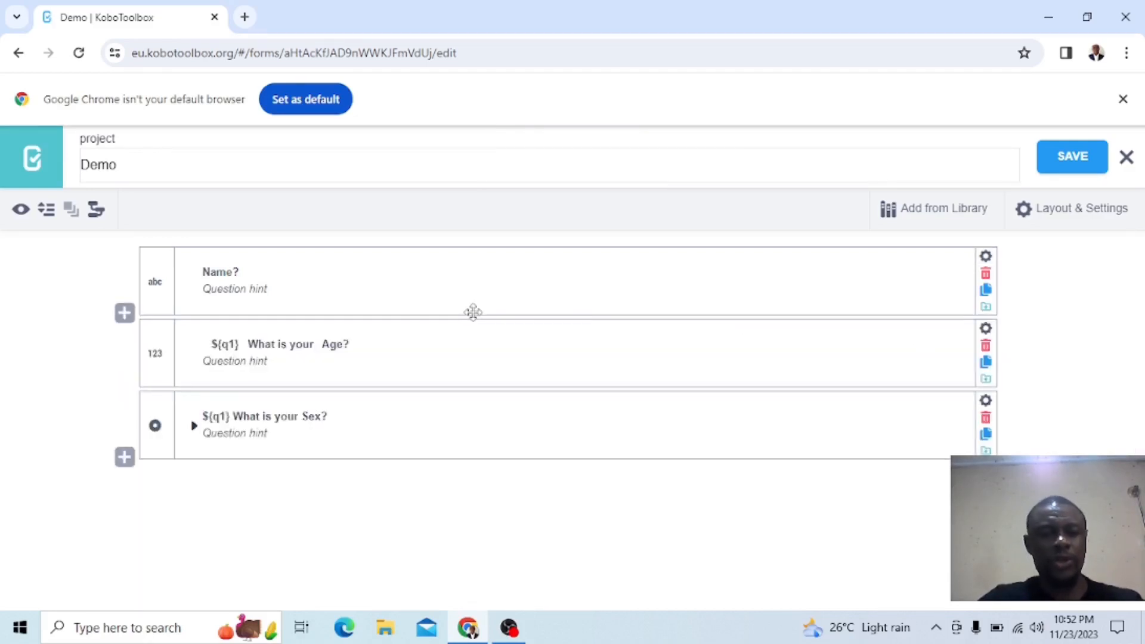
# Change the variable reference in the age question's text to ${Name}
pyautogui.click(236, 345)
pyautogui.press('BackSpace')
pyautogui.press('BackSpace')
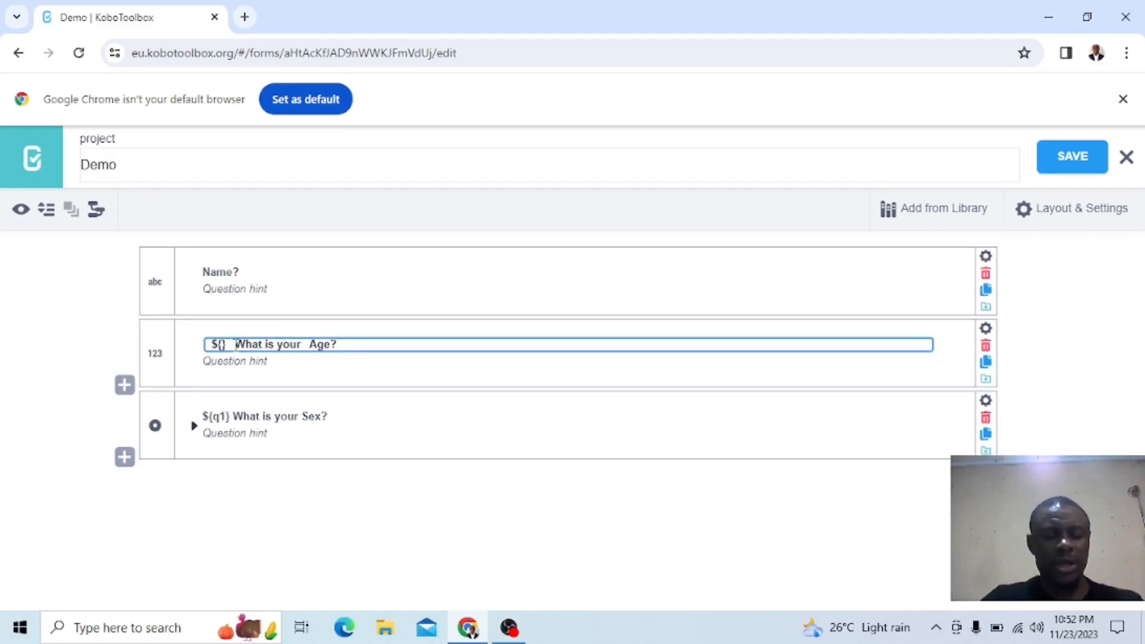
pyautogui.write('Name')
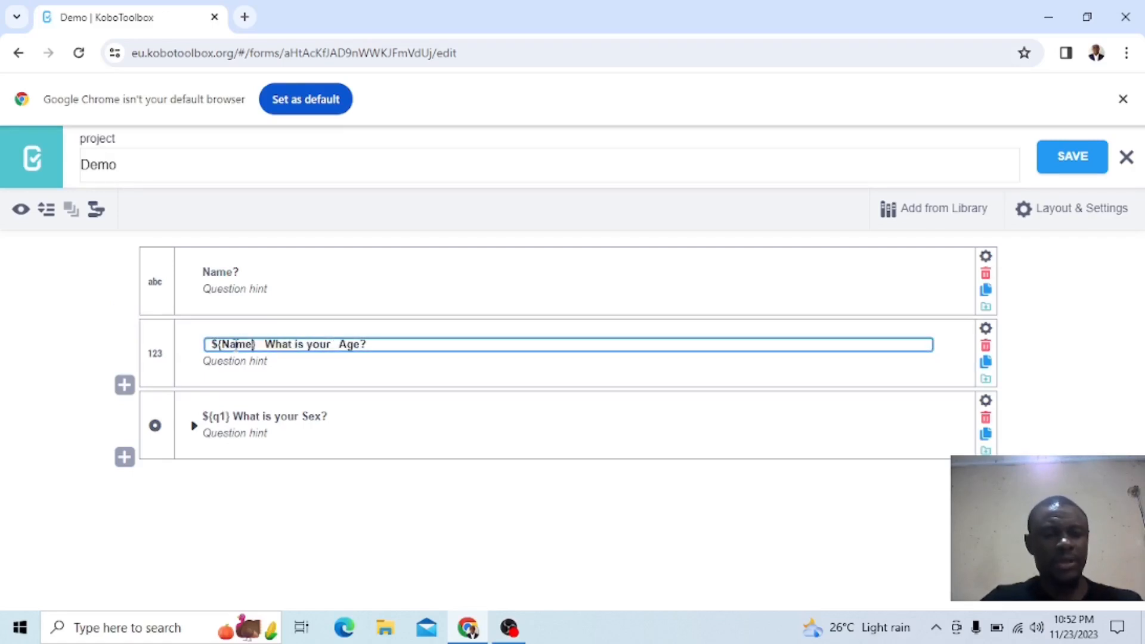
# Change the variable reference in the sex question's text to ${Name} and save the form
pyautogui.click(225, 416)
pyautogui.press('BackSpace')
pyautogui.press('BackSpace')
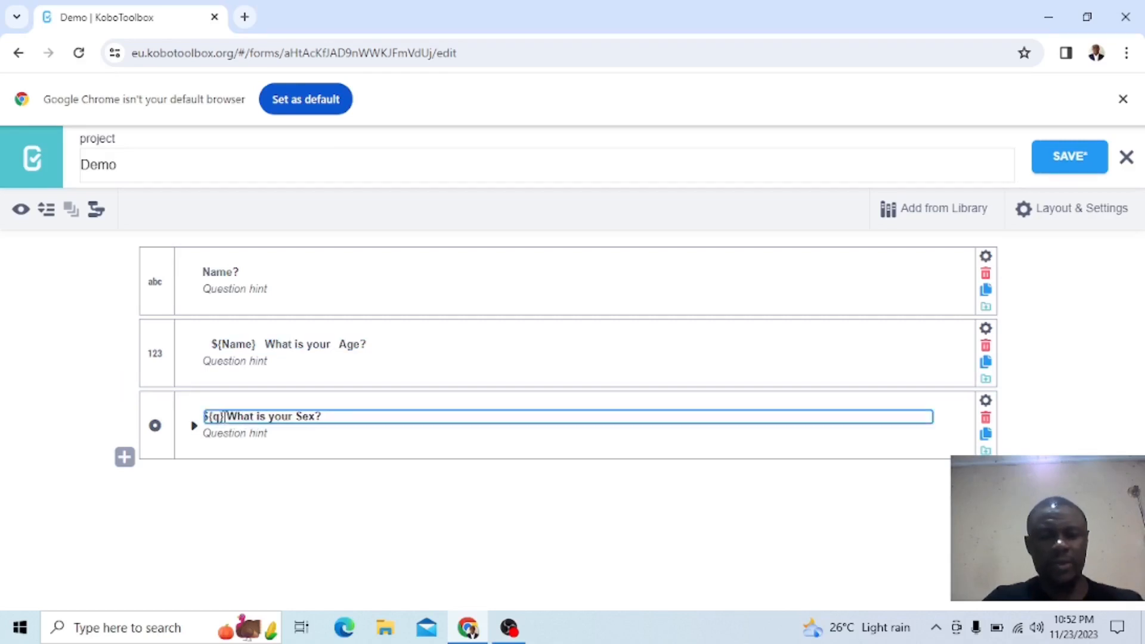
pyautogui.write('Name')
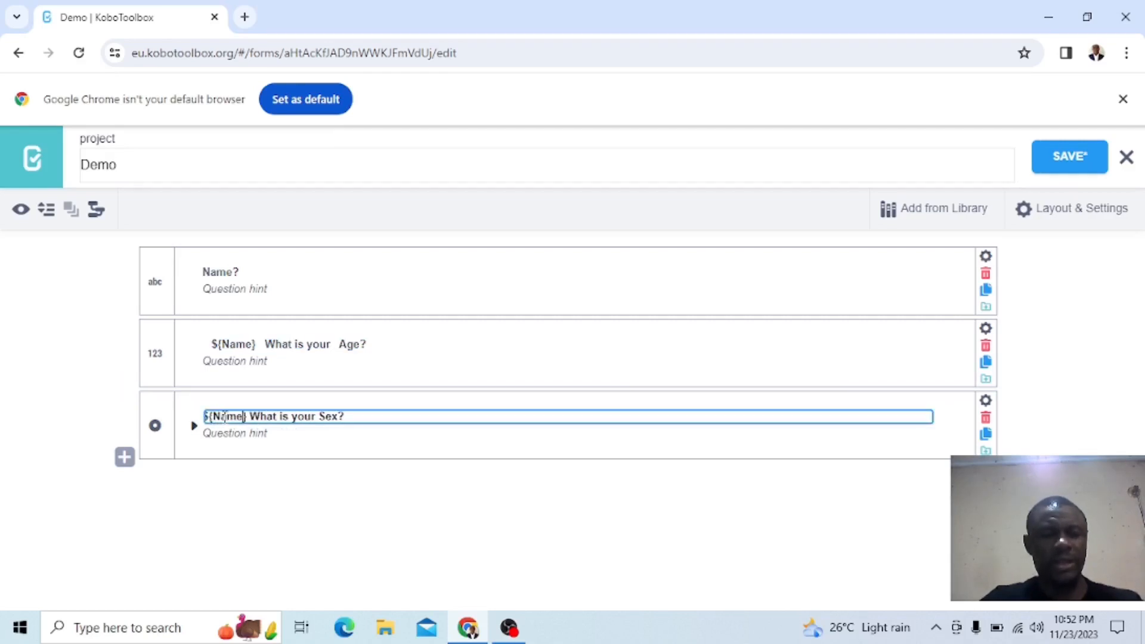
pyautogui.click(637, 527)
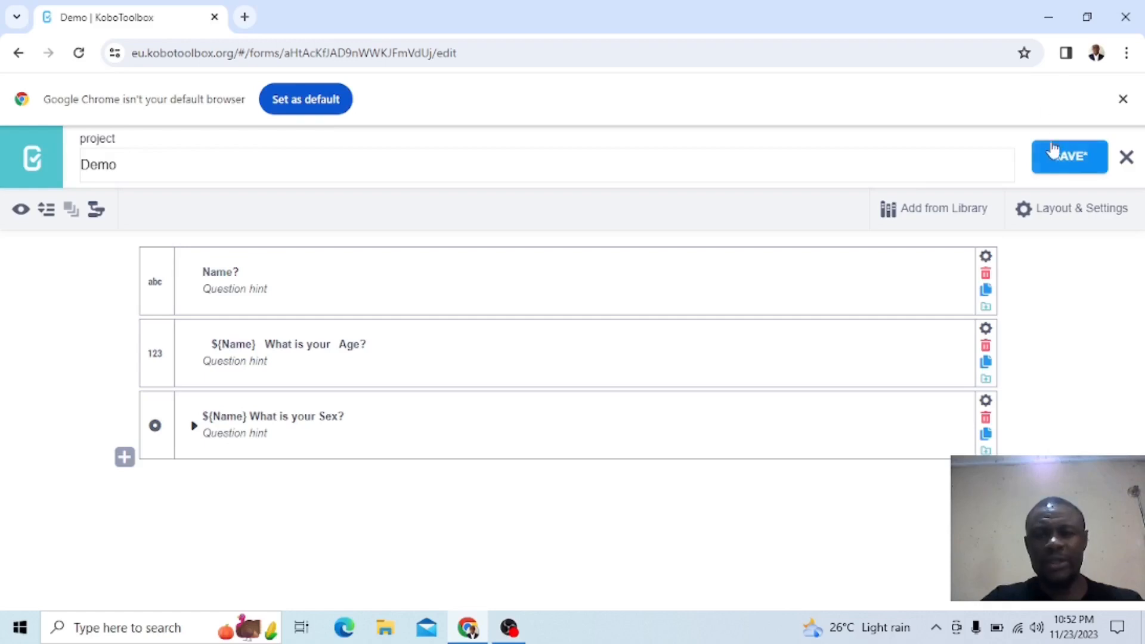
pyautogui.click(1059, 162)
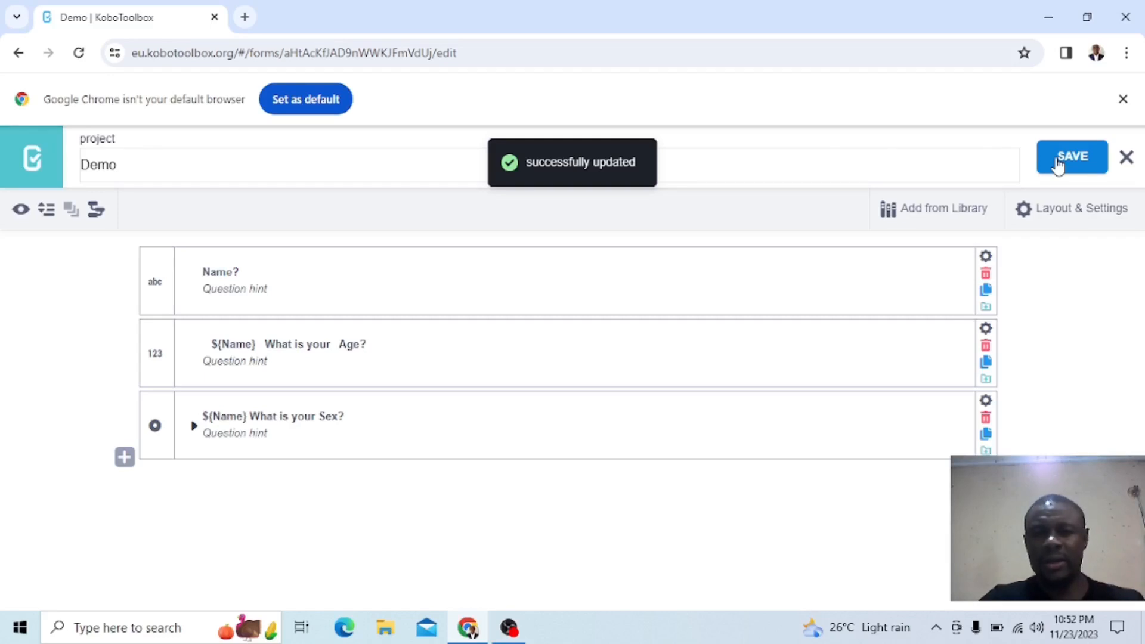
# Preview the form again, enter a first name to test the ${Name} references in both questions, and close the preview
pyautogui.click(20, 211)
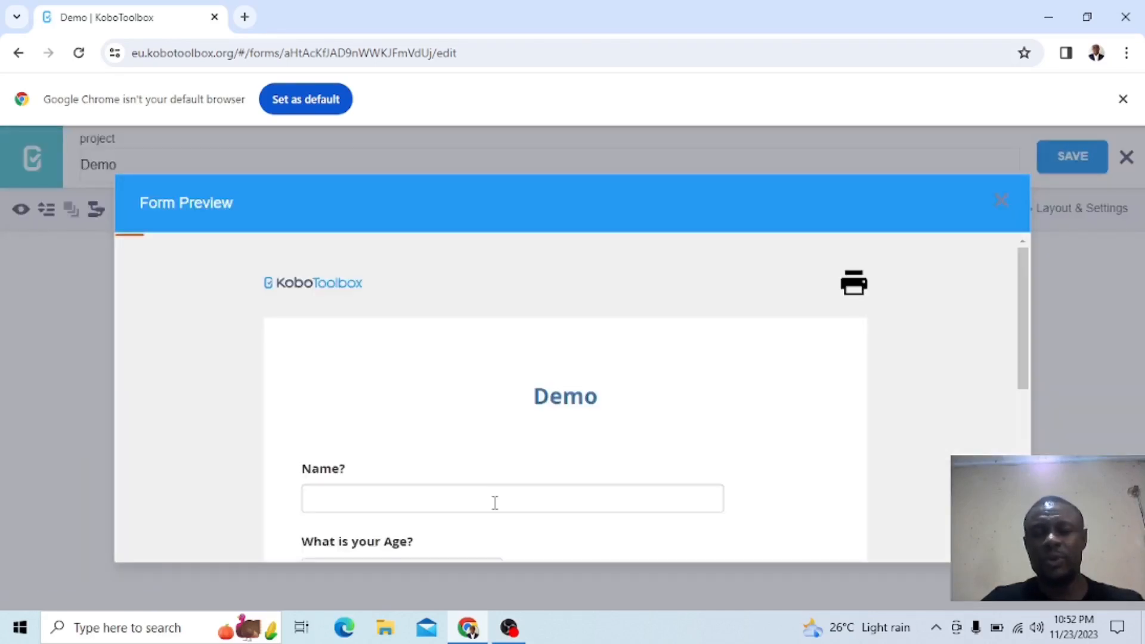
pyautogui.scroll(-2, 477, 457)
pyautogui.click(394, 368)
pyautogui.write('H')
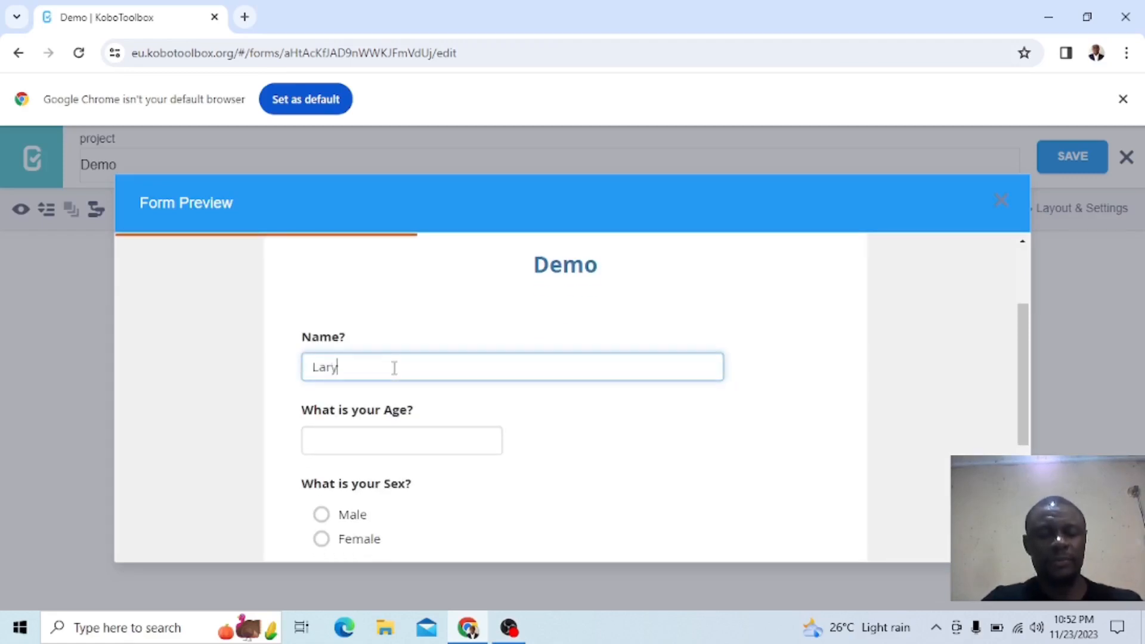
pyautogui.click(731, 472)
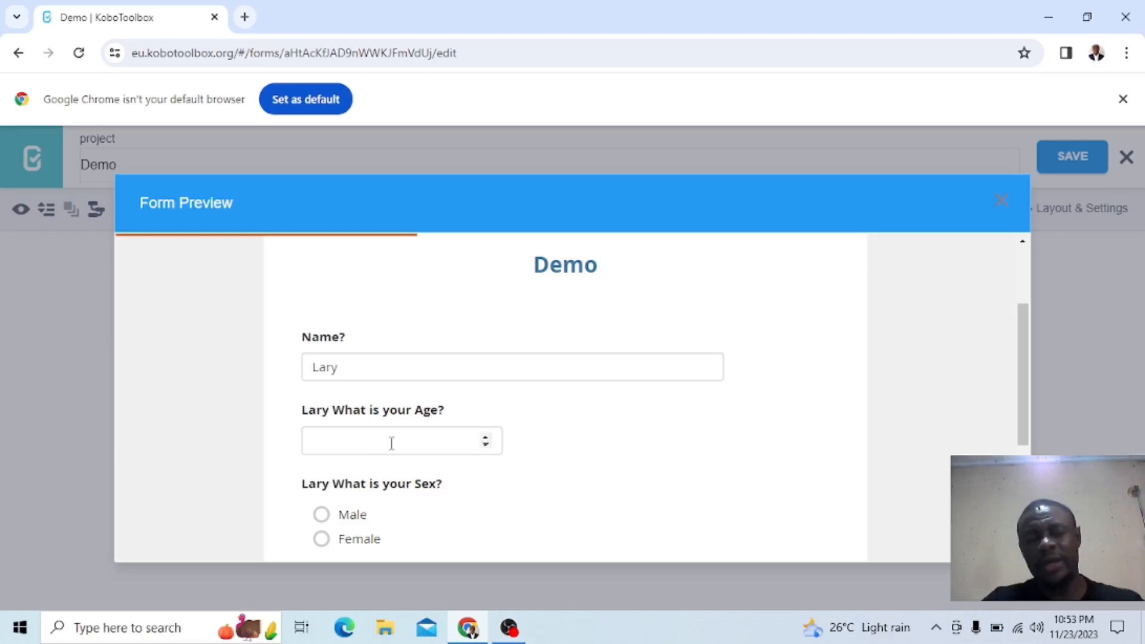
pyautogui.scroll(-2, 392, 450)
pyautogui.scroll(3, 392, 450)
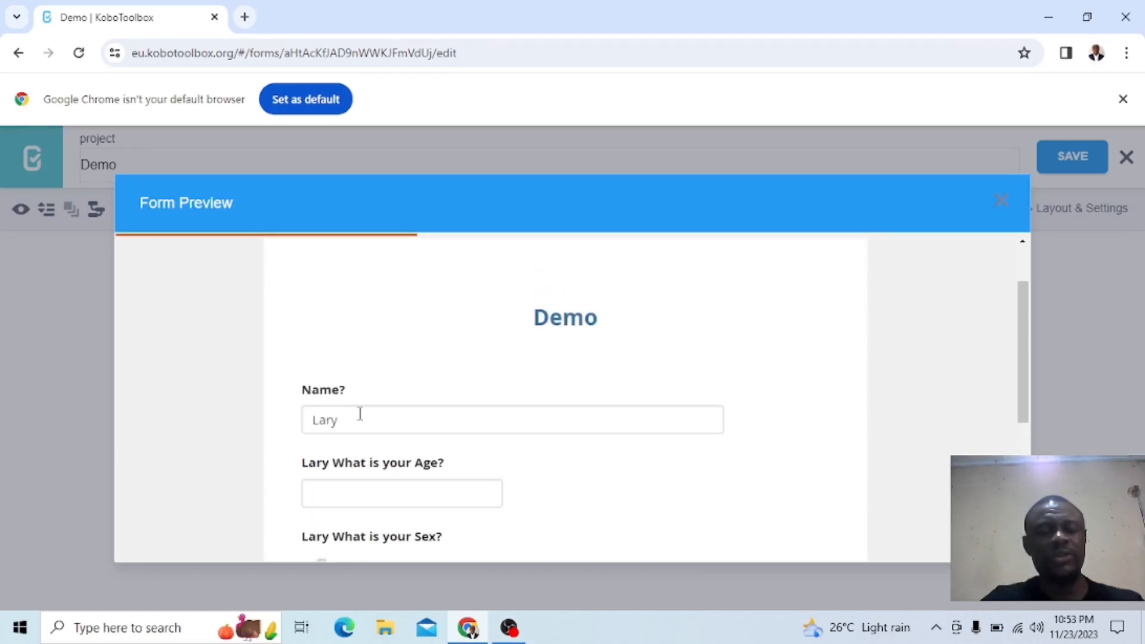
pyautogui.scroll(-1, 362, 413)
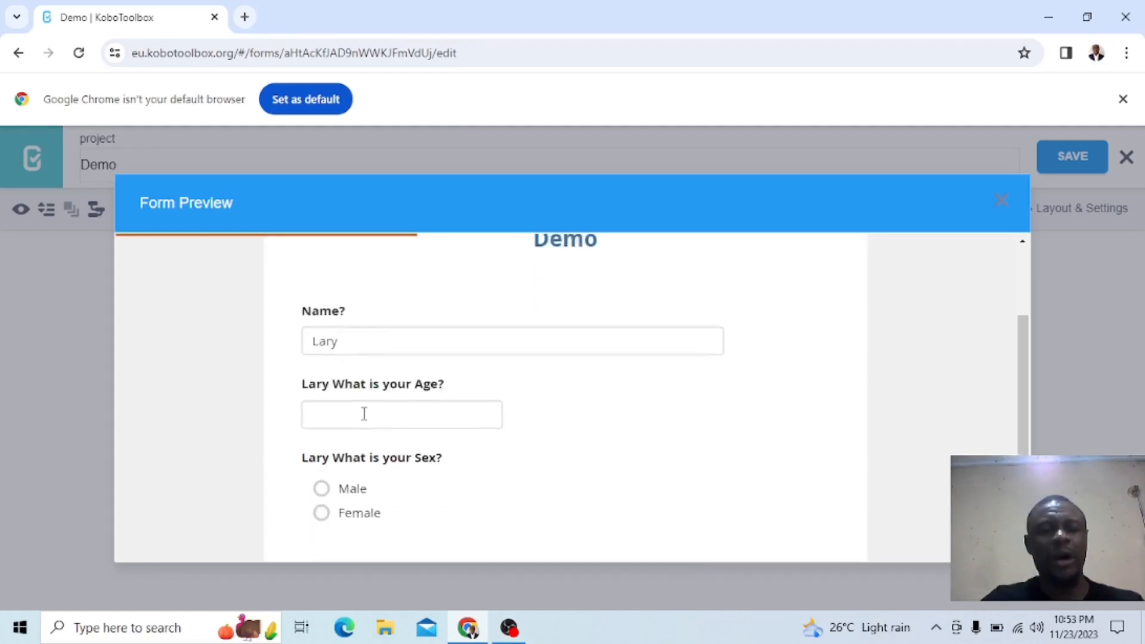
pyautogui.click(1006, 210)
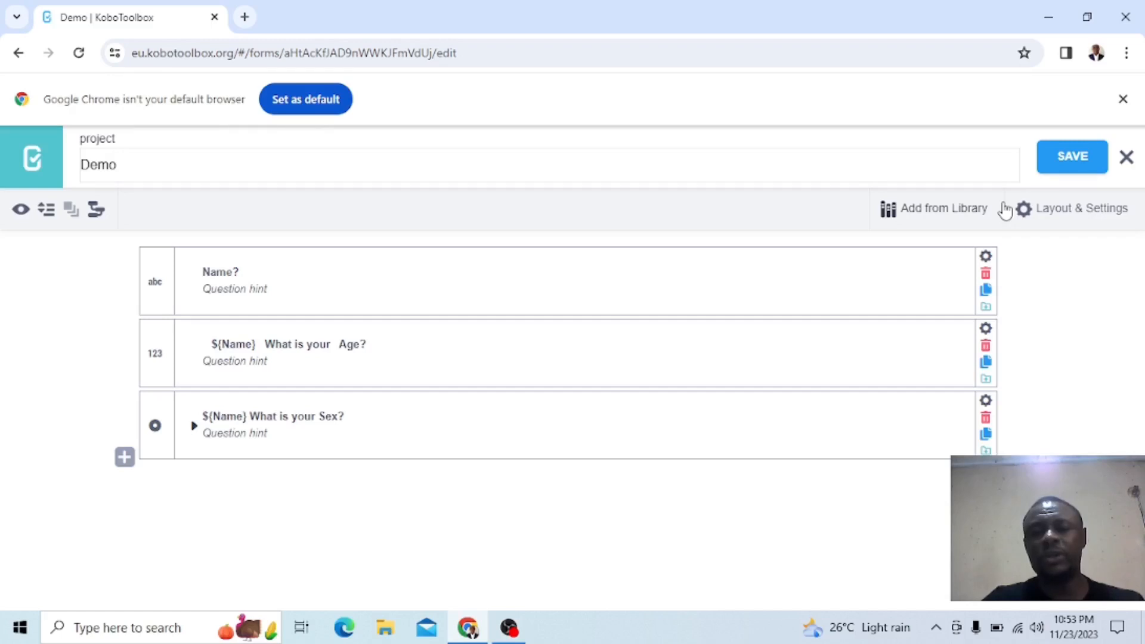